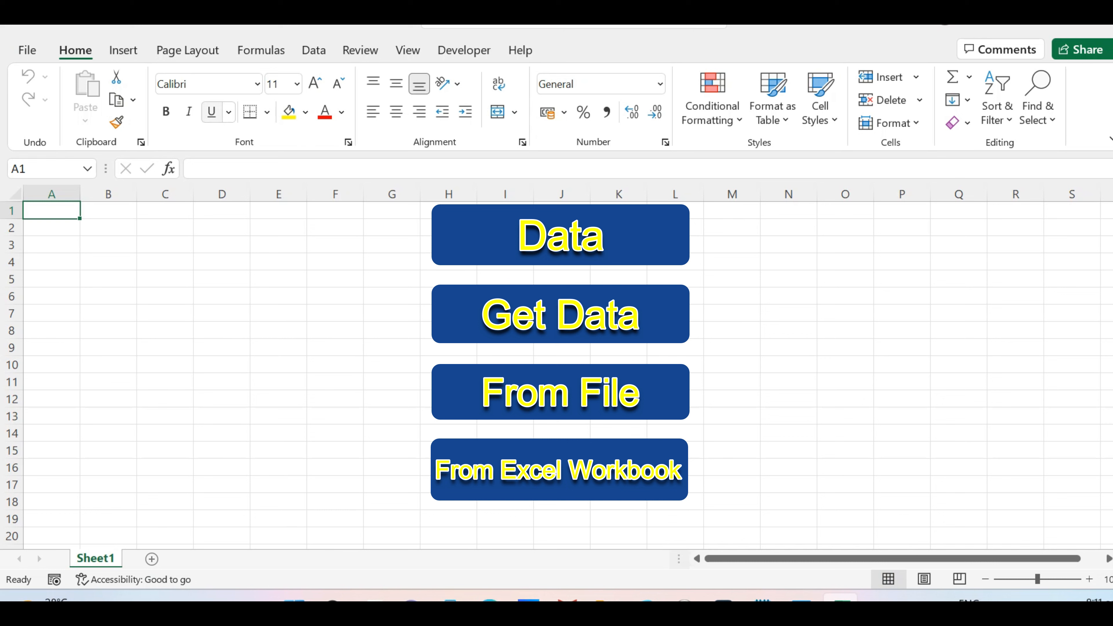
Start an import from an Excel workbook, choosing the Merge Files workbook in the Excel Files folder of Documents.
click(314, 50)
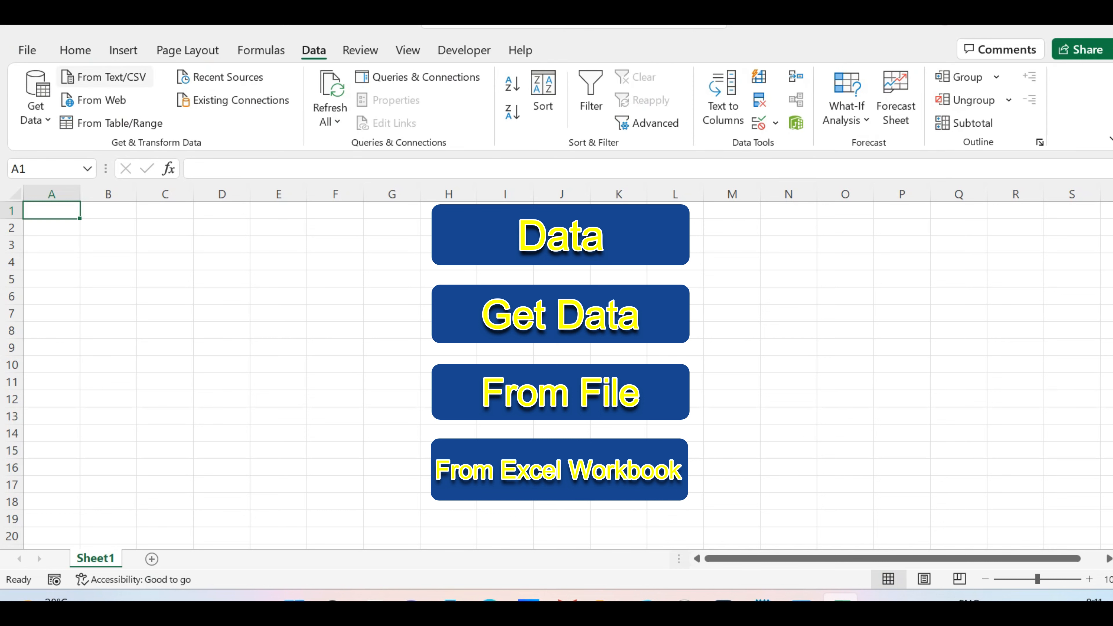
click(35, 105)
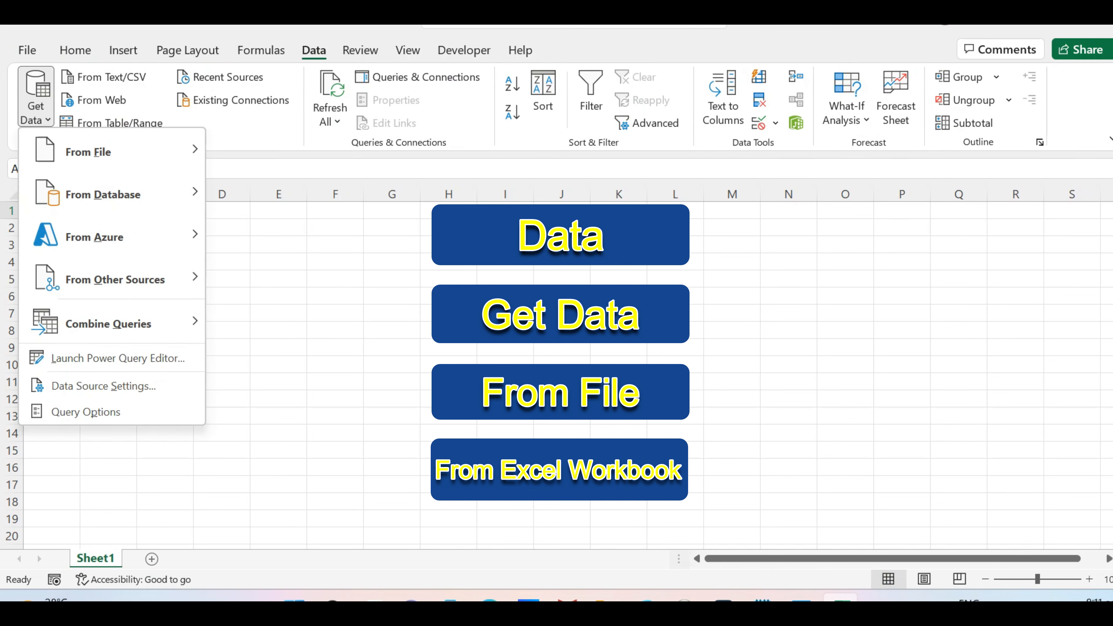
mouse_move(112, 150)
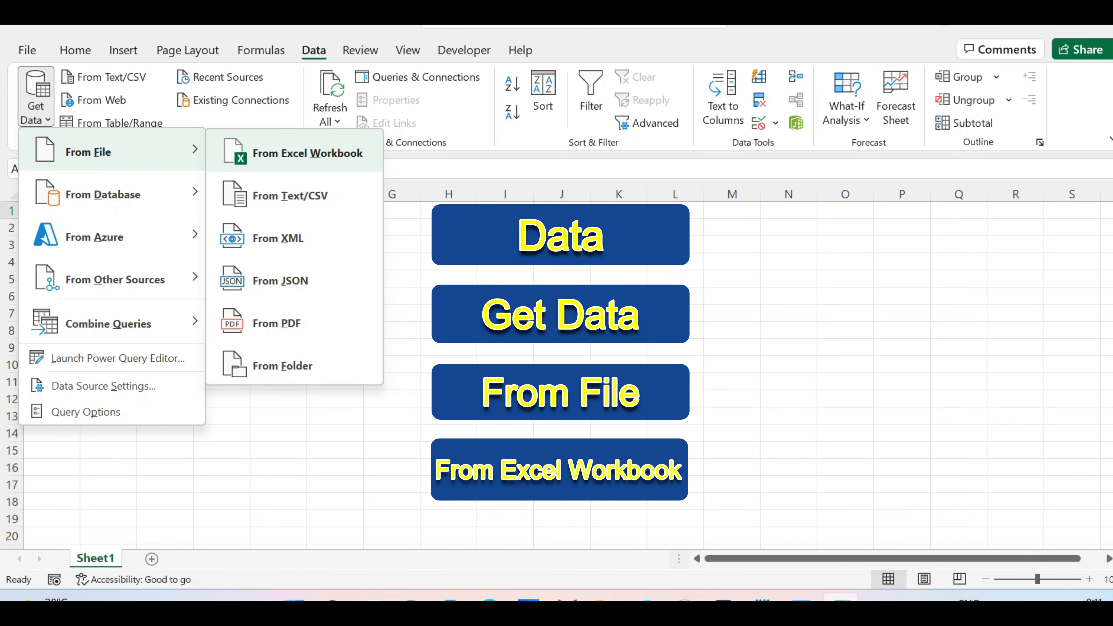
click(306, 153)
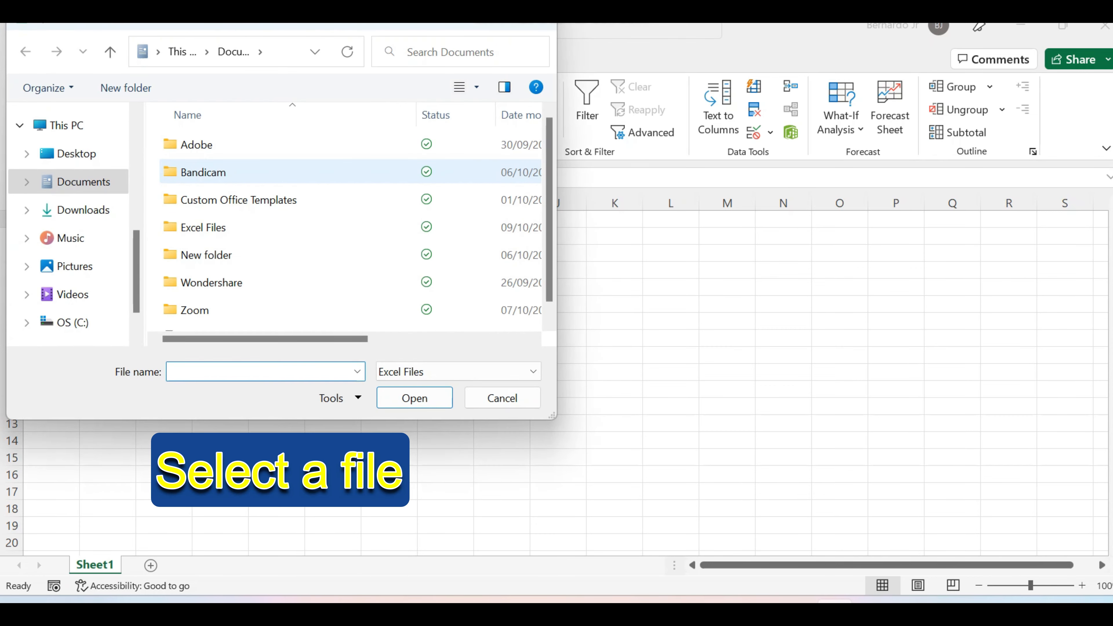
double_click(202, 228)
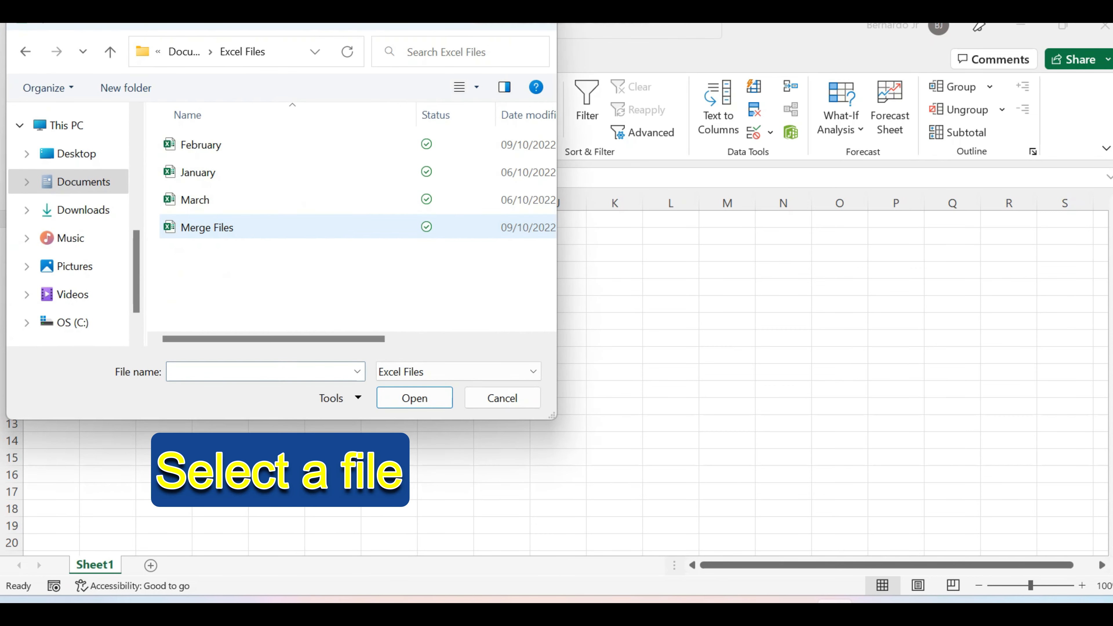
click(207, 227)
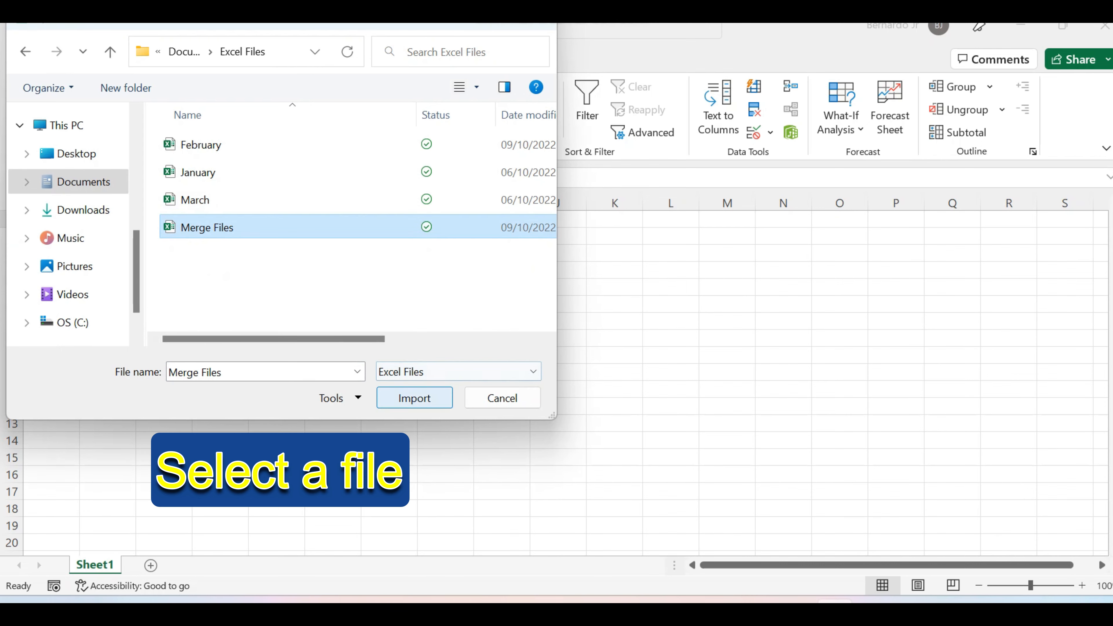
click(414, 398)
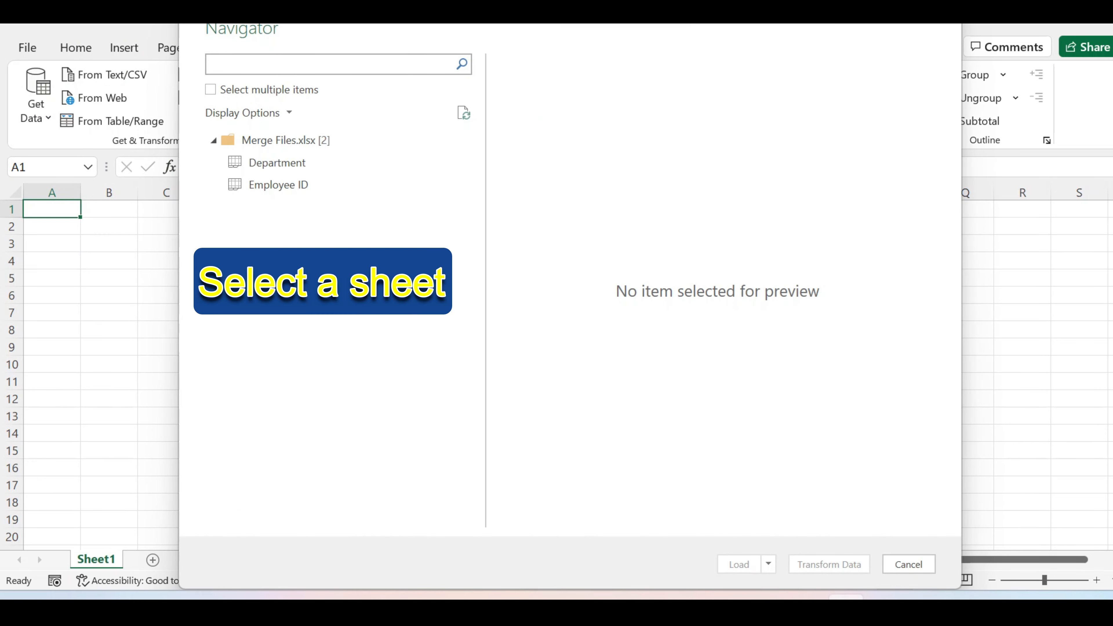
Load the Employee ID sheet of the workbook as a connection-only query.
click(280, 185)
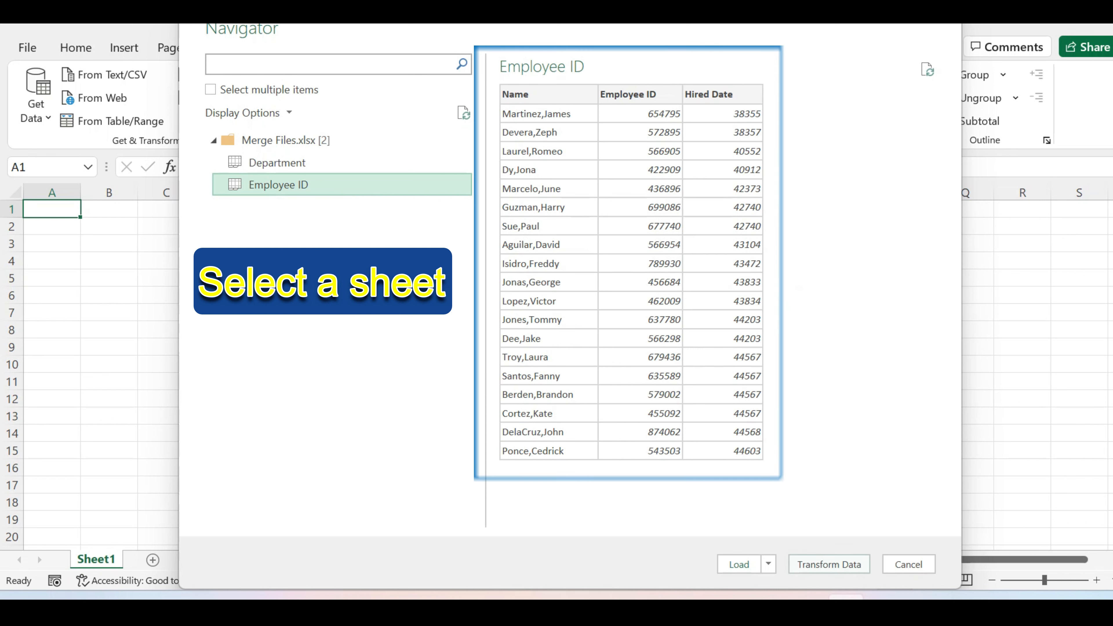
click(768, 565)
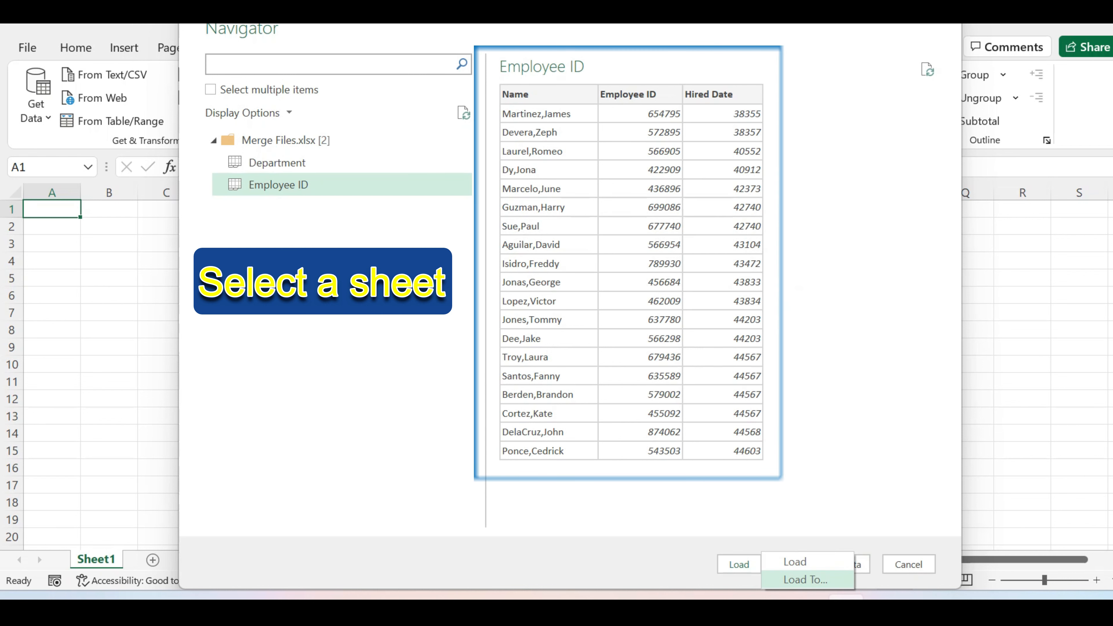
click(804, 579)
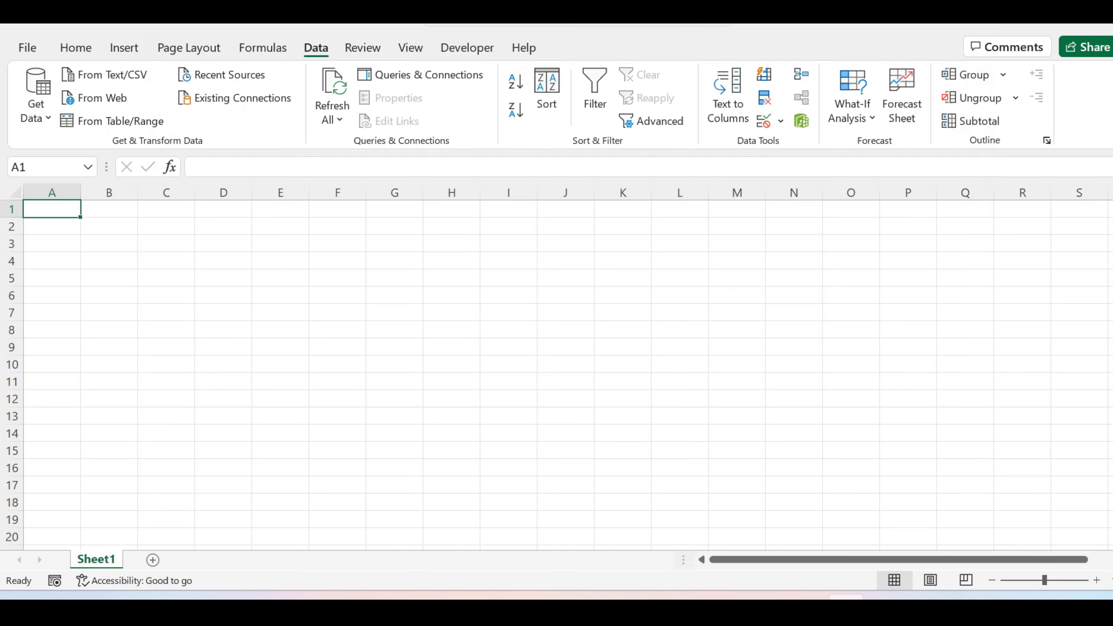
click(417, 311)
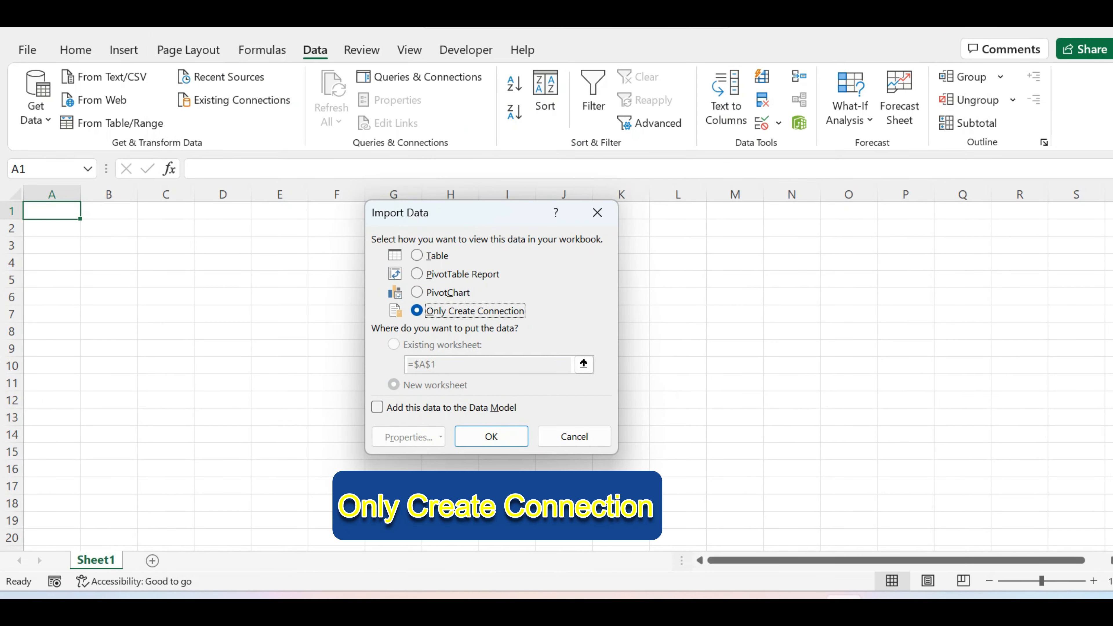
click(491, 437)
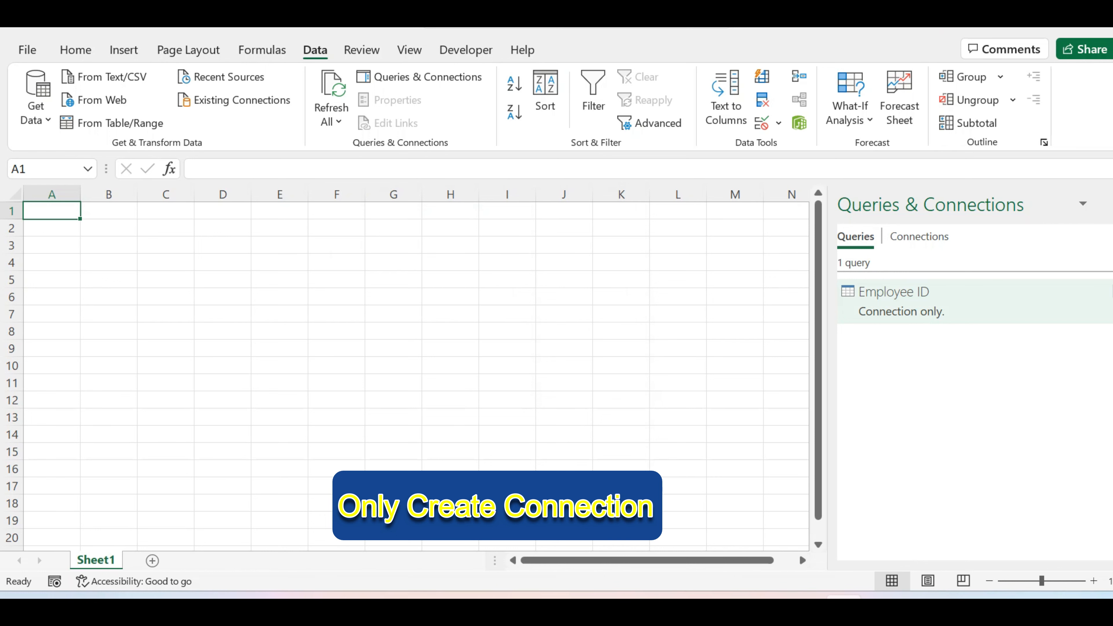
mouse_move(901, 302)
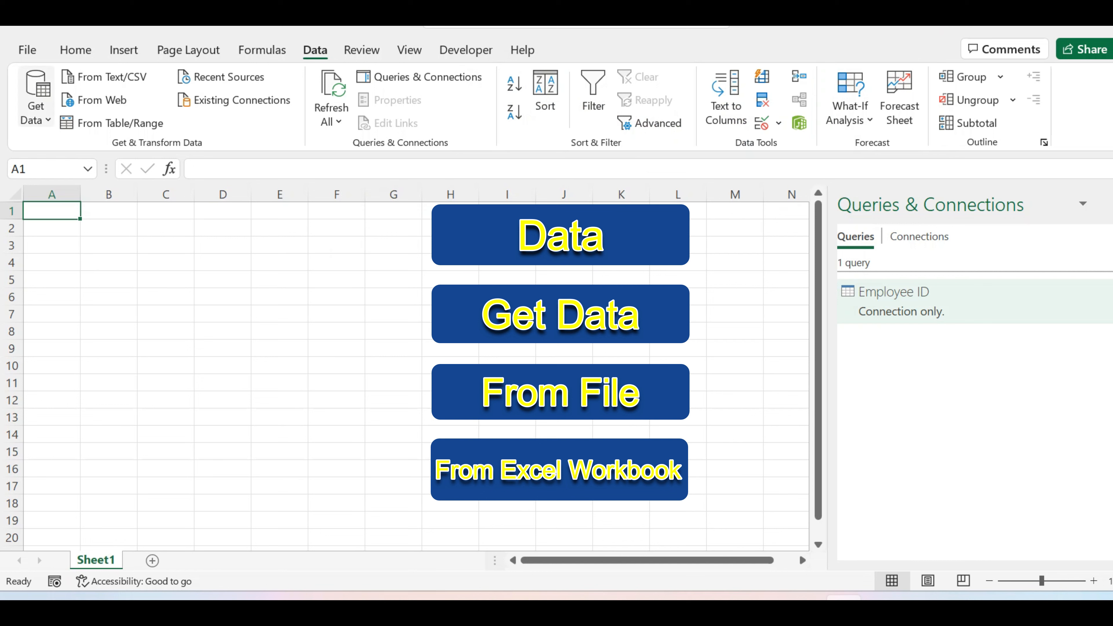
Import the Merge Files workbook again as the source for a second query.
click(36, 105)
mouse_move(106, 152)
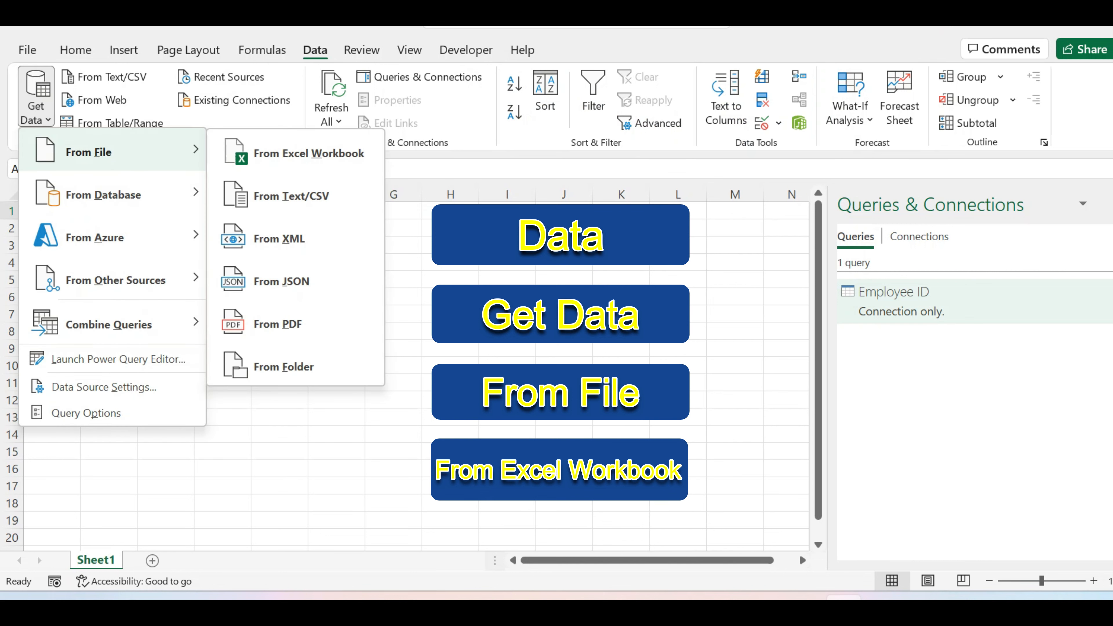
click(309, 153)
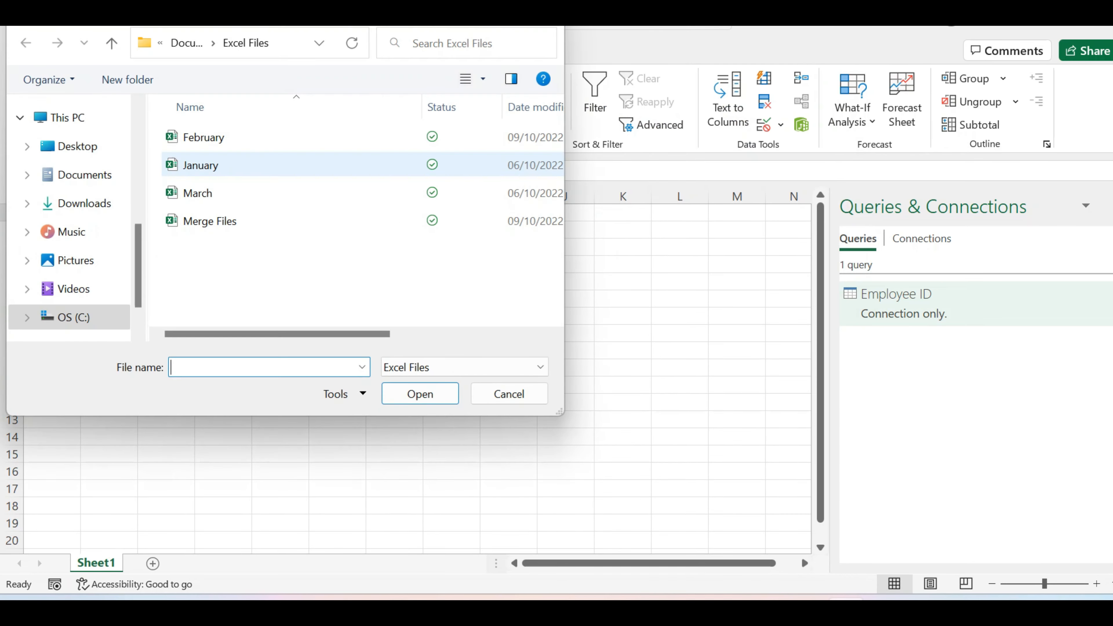
double_click(210, 221)
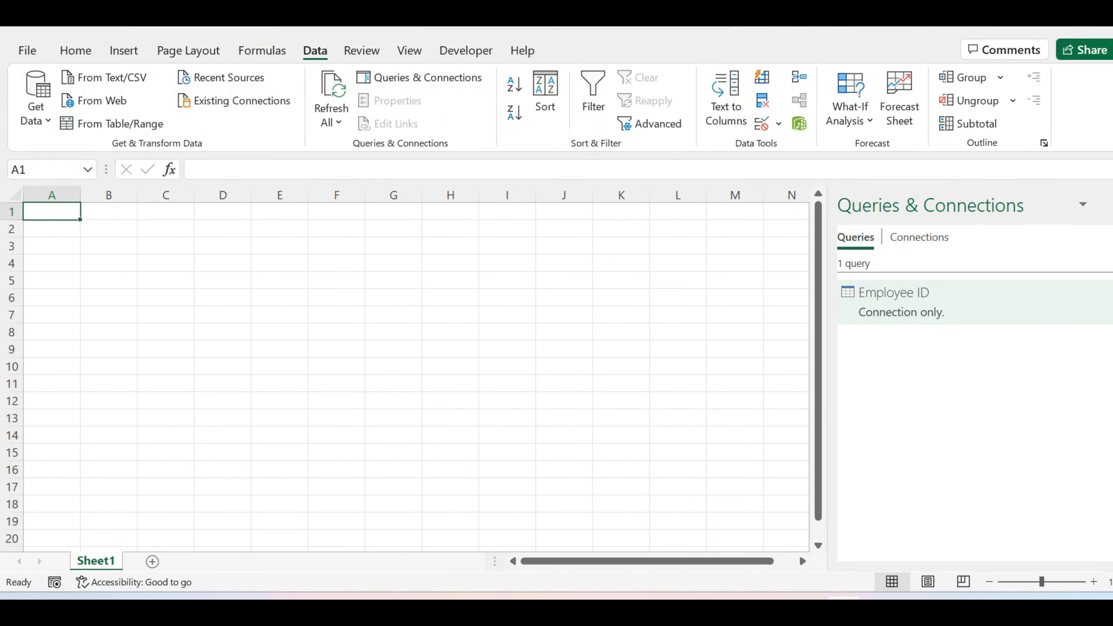
Load the Department sheet with the Only Create Connection option.
click(275, 165)
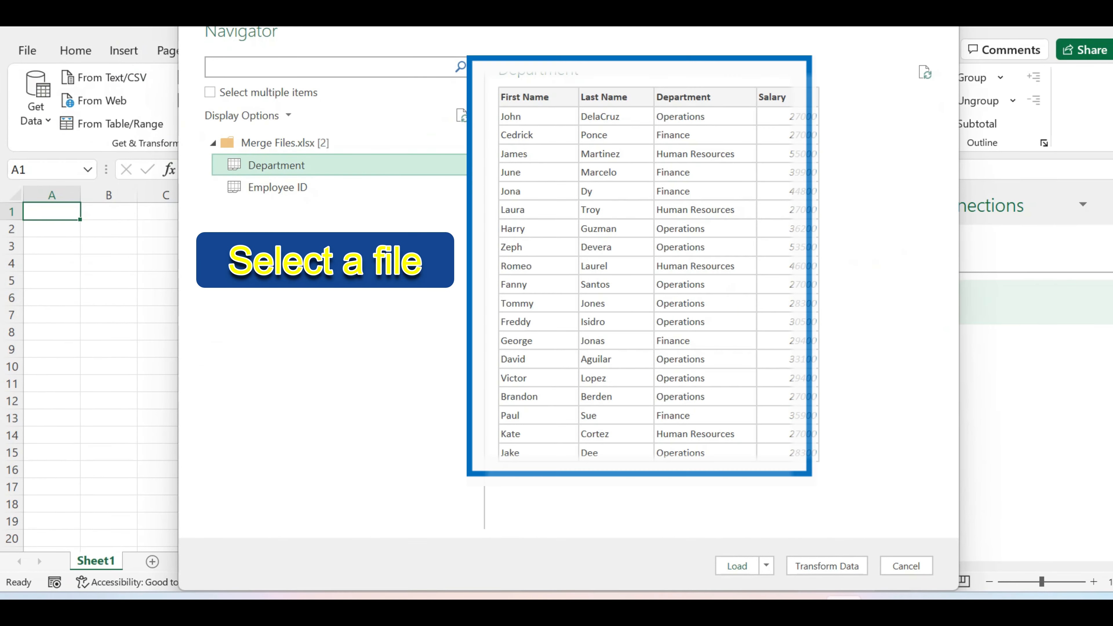
click(766, 565)
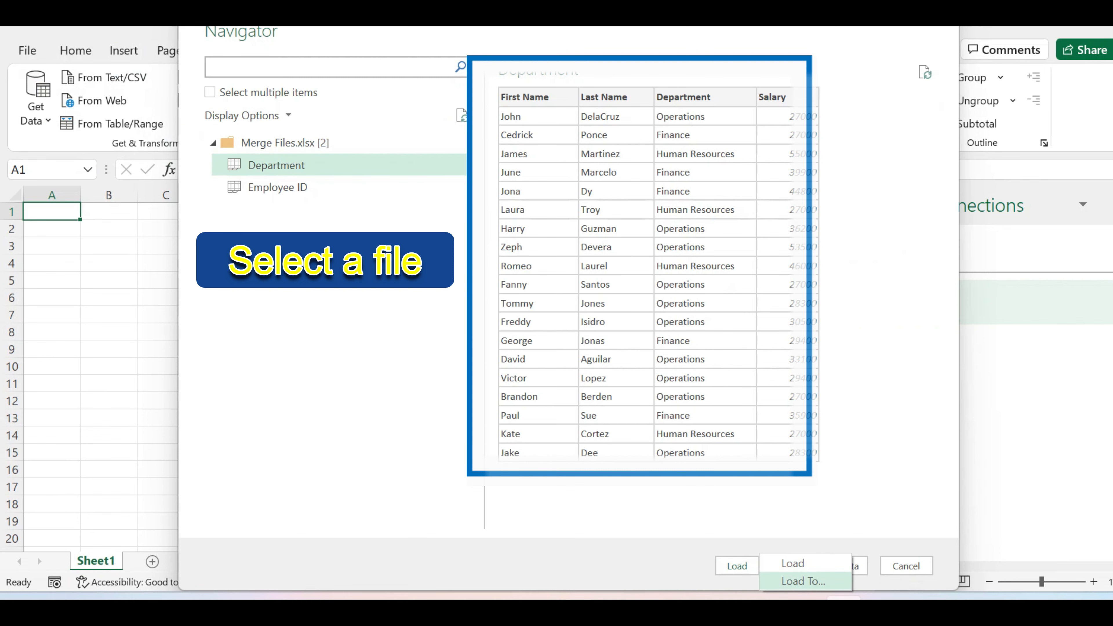
click(802, 581)
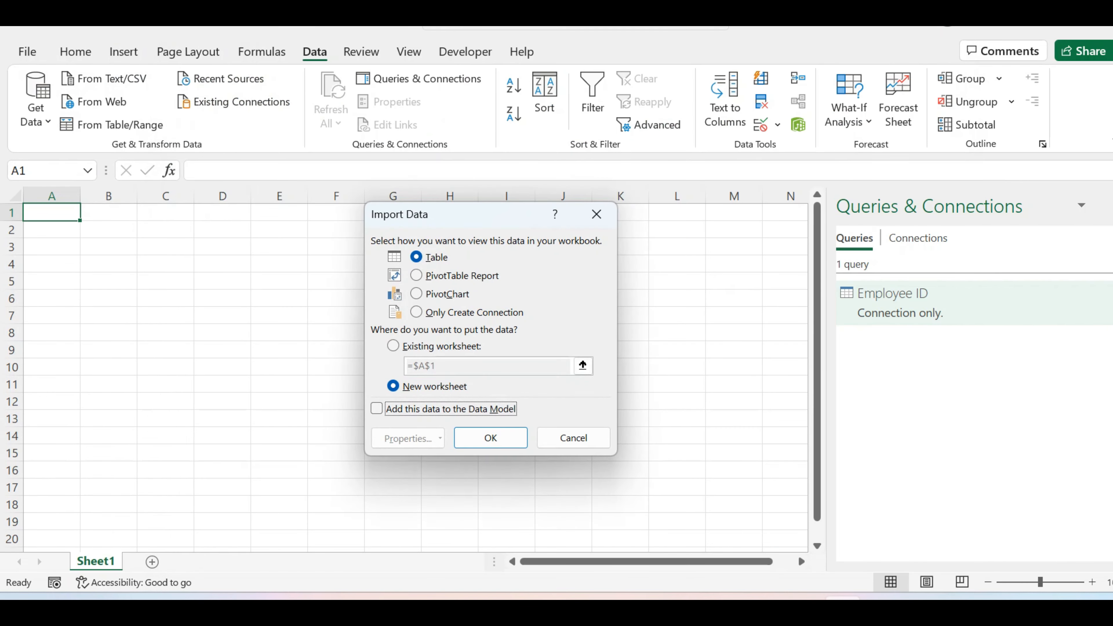
click(473, 312)
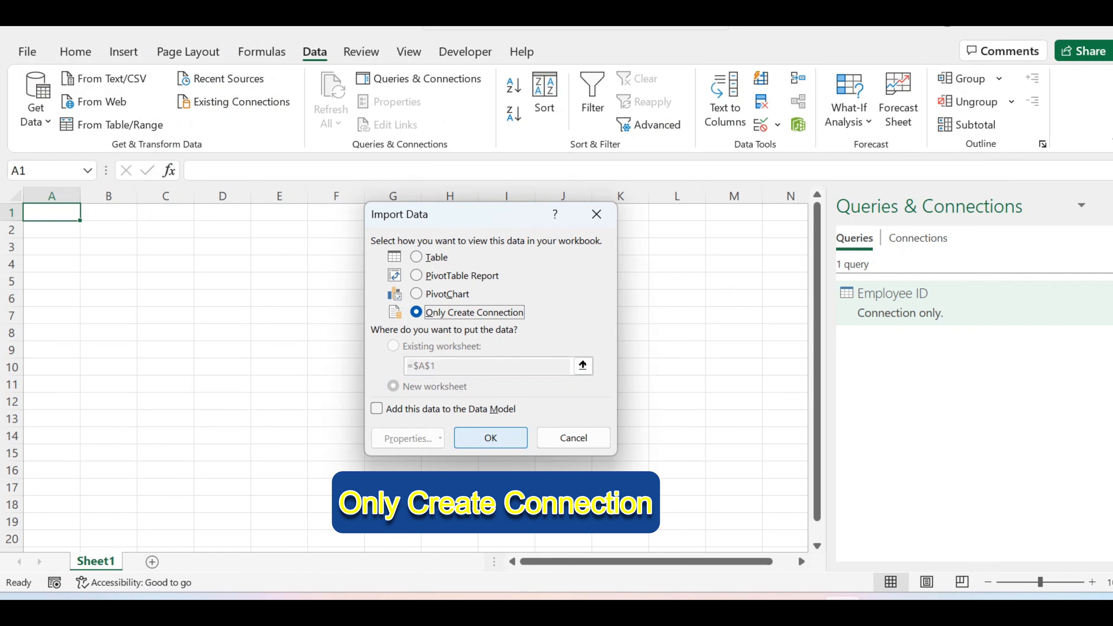
click(490, 438)
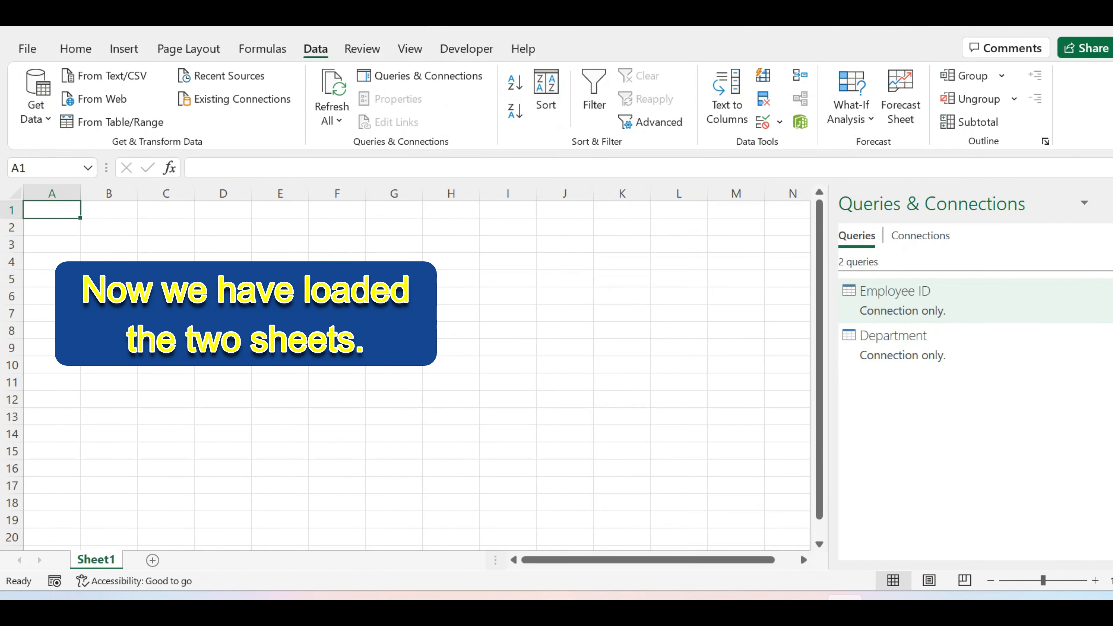
Open the Employee ID query in the Power Query Editor and switch to the Department query.
mouse_move(964, 301)
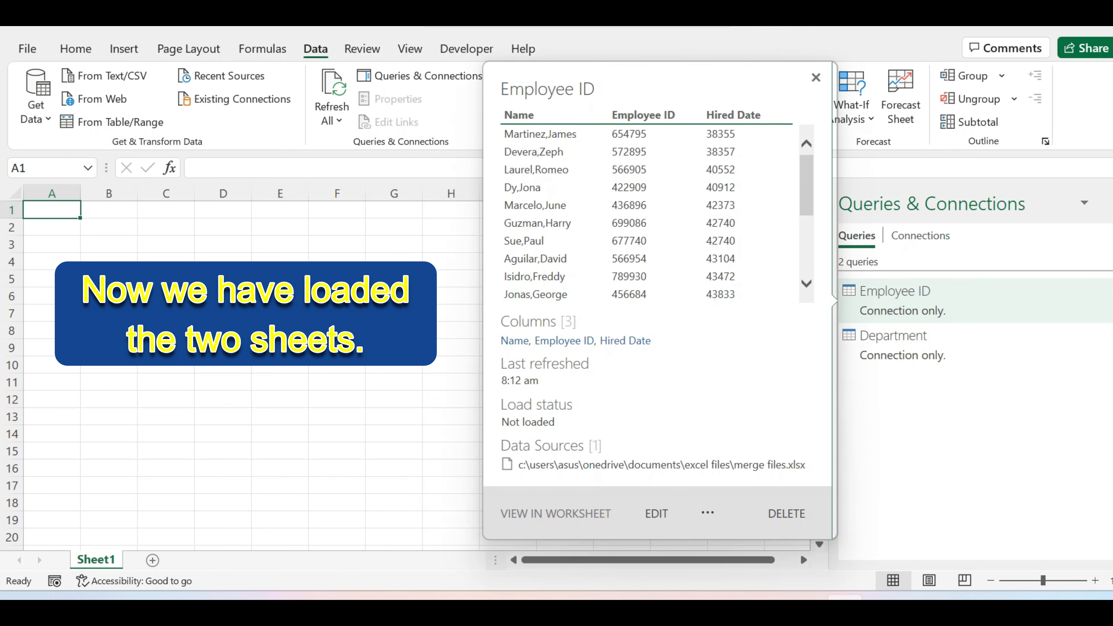
double_click(929, 301)
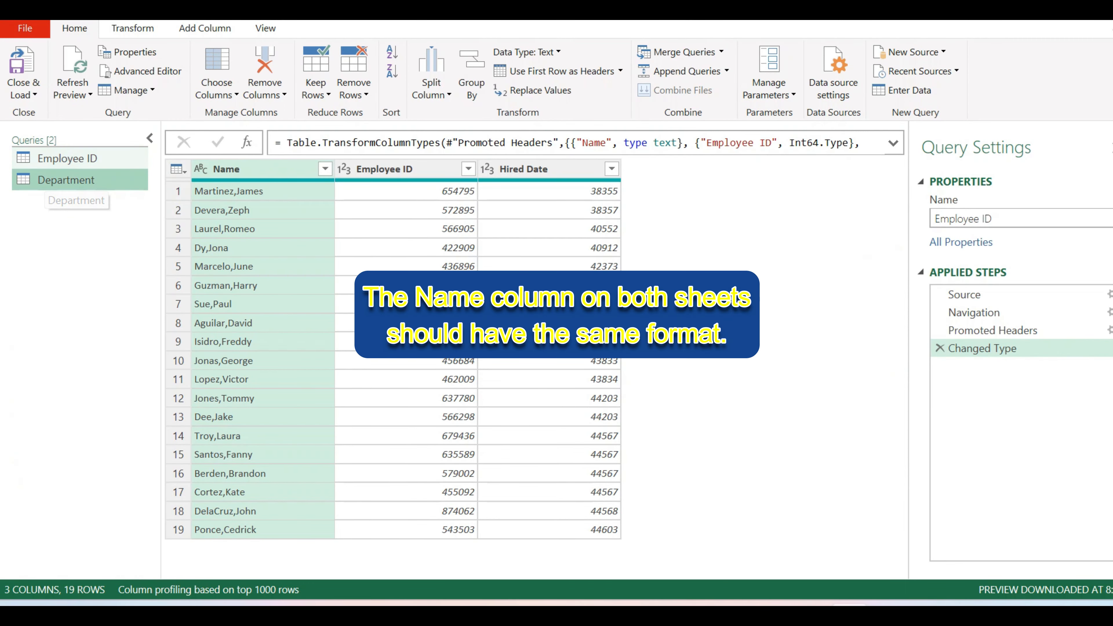
click(66, 180)
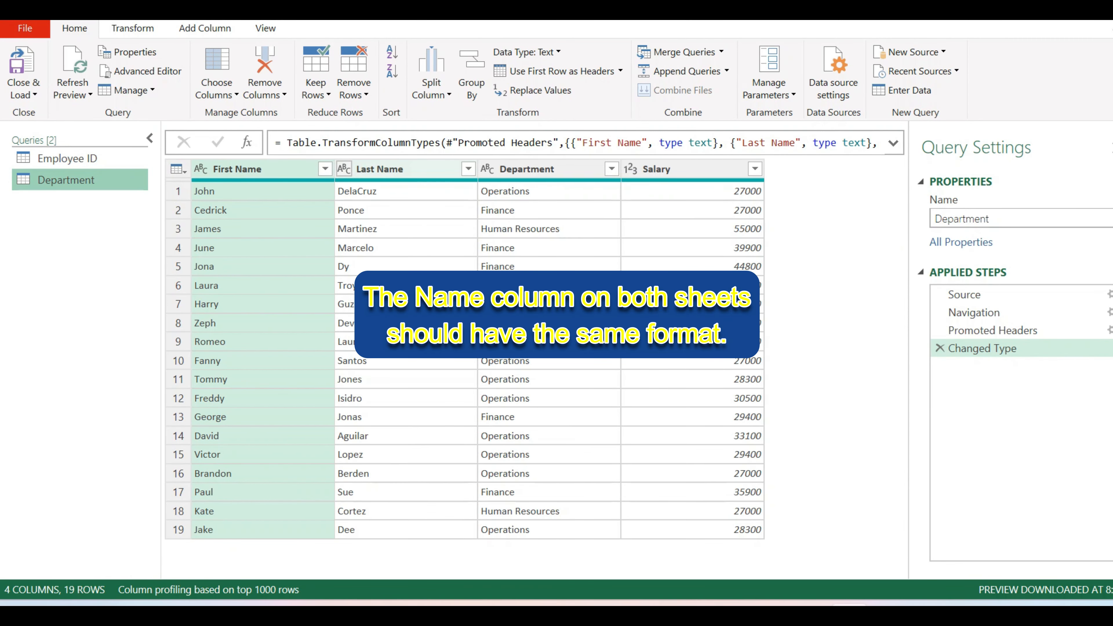
Merge the Last Name and First Name columns, in that order, with a comma separator into a new column named Full Name.
click(380, 170)
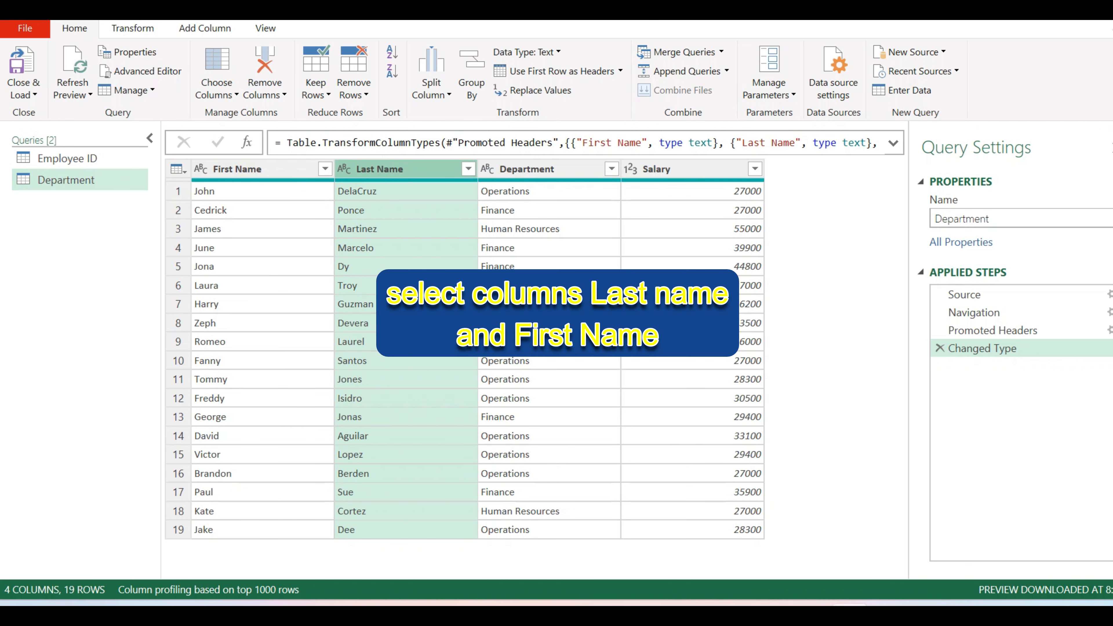
ctrl+click(262, 170)
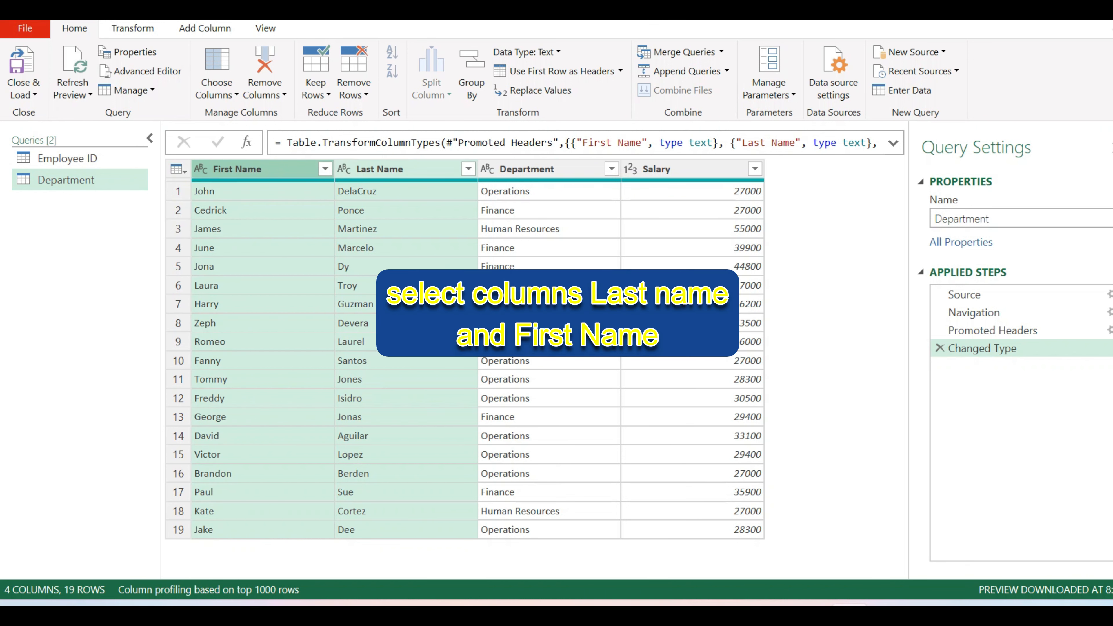
right_click(224, 169)
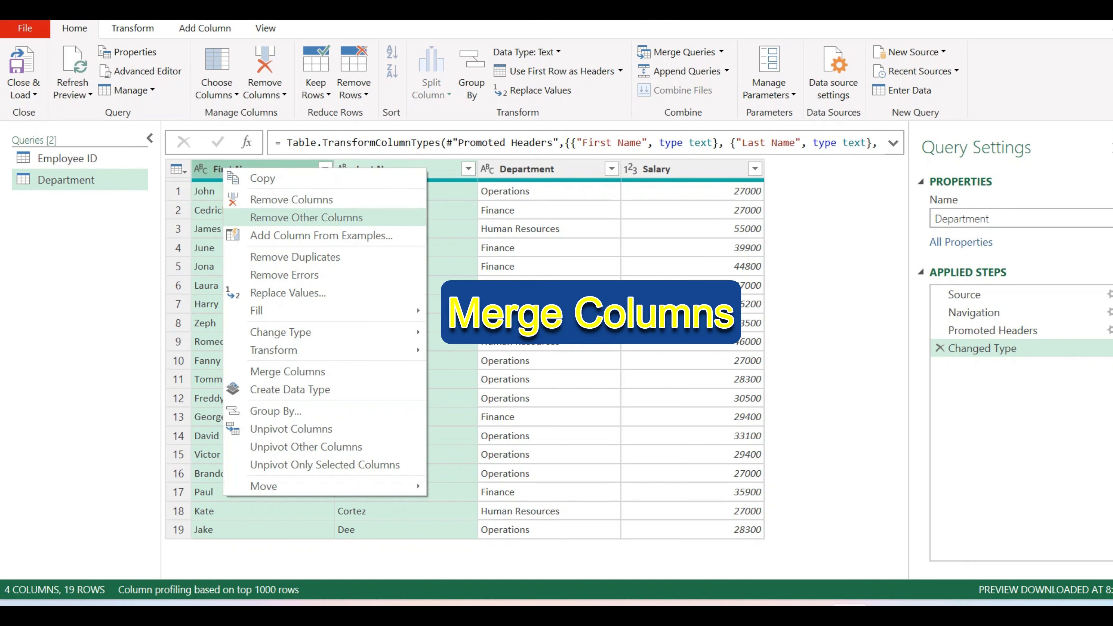
click(287, 371)
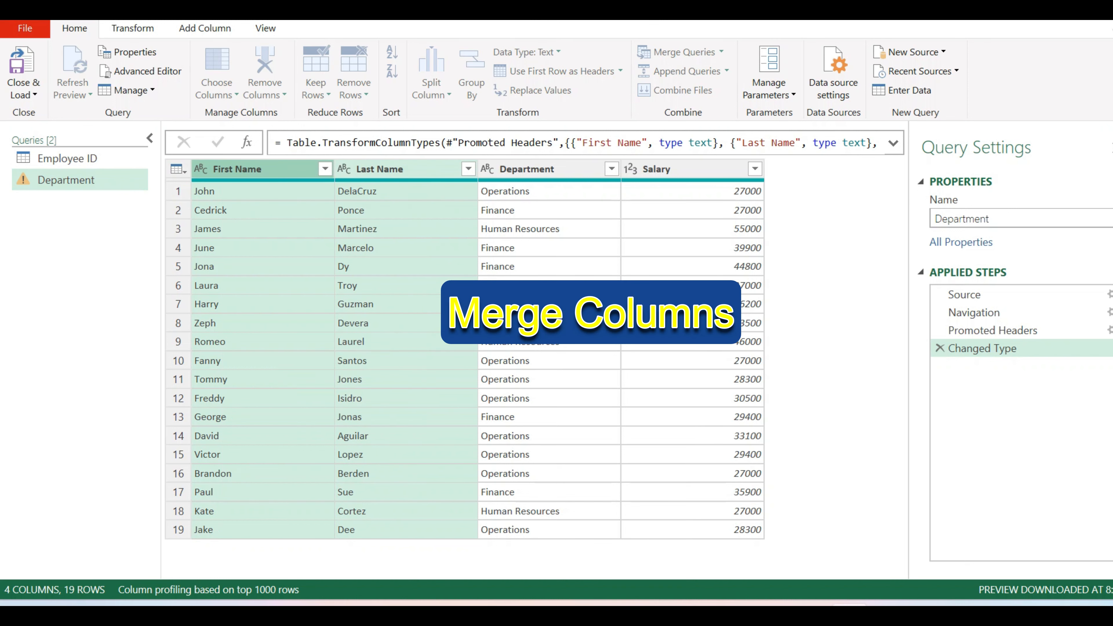
click(439, 289)
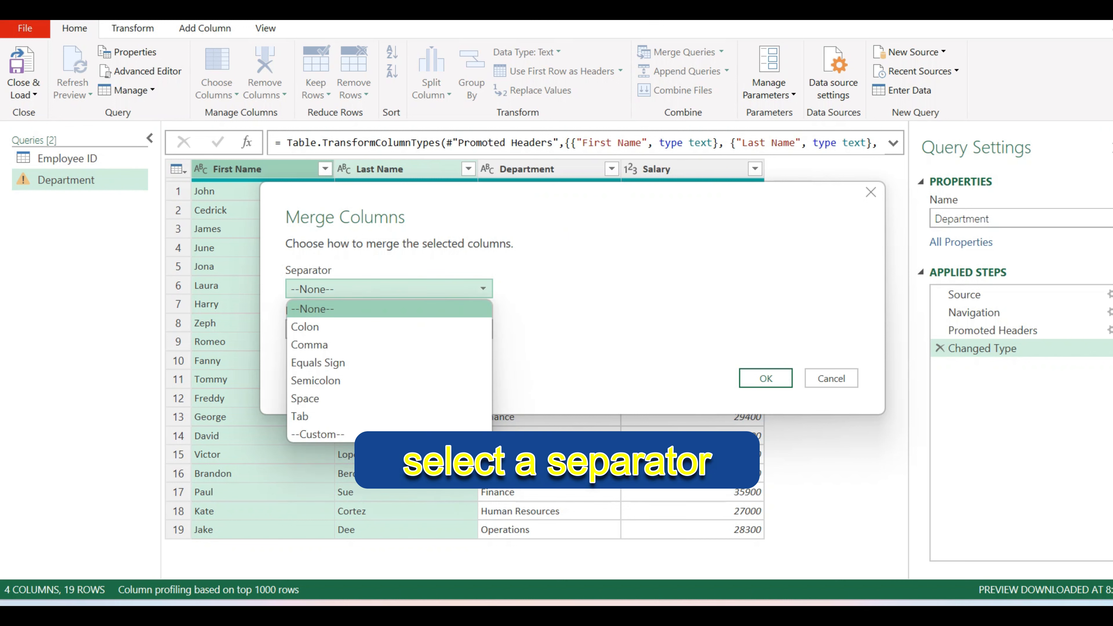
click(434, 346)
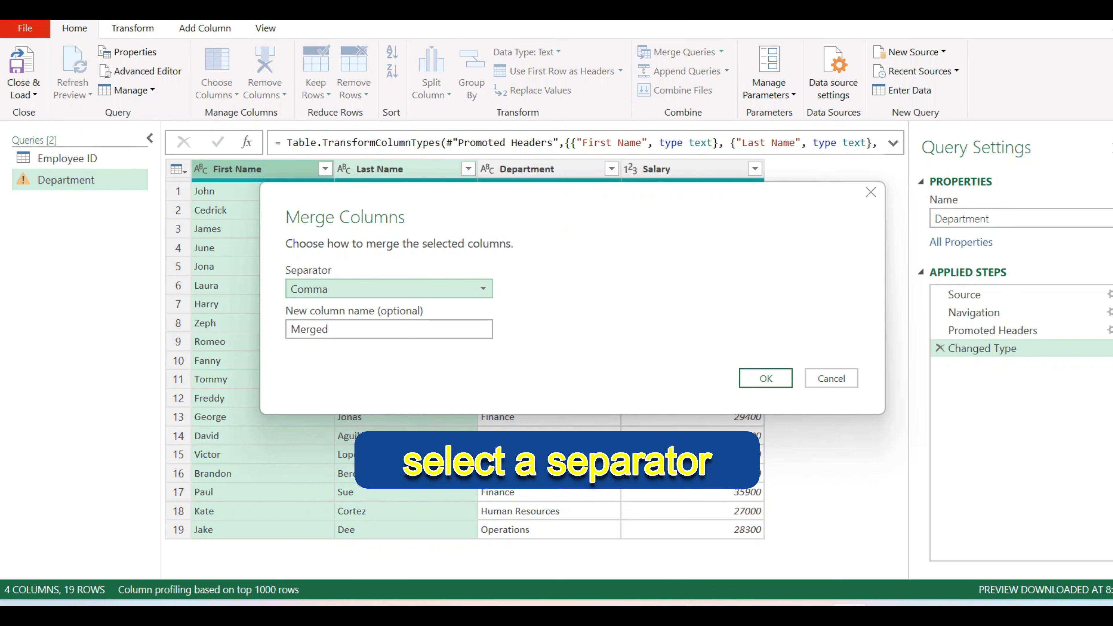
double_click(334, 329)
text(Full Name)
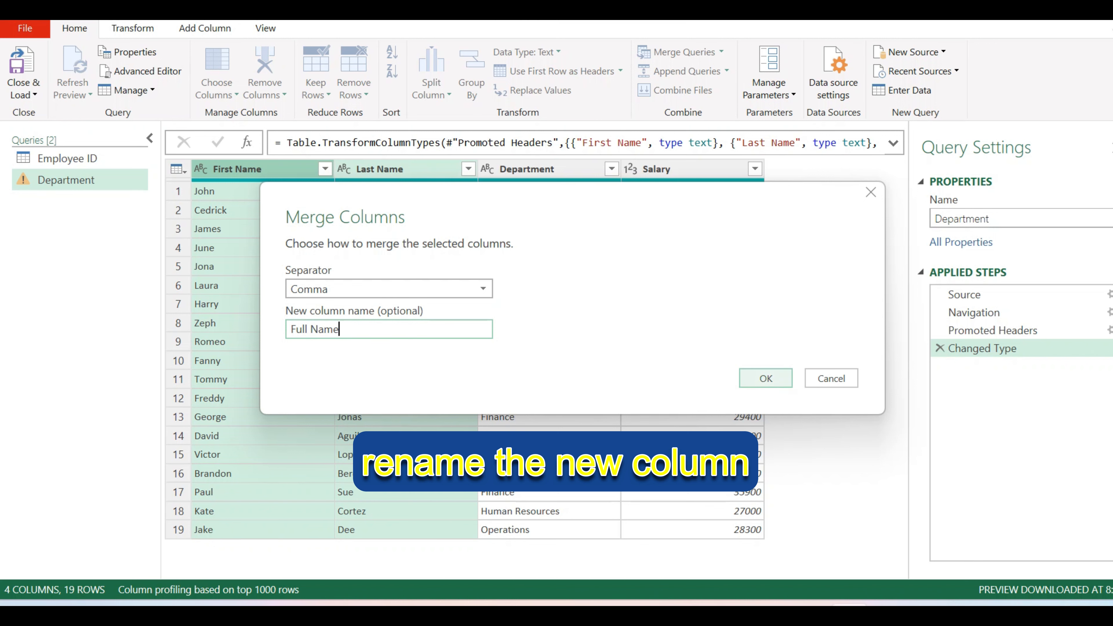
click(766, 378)
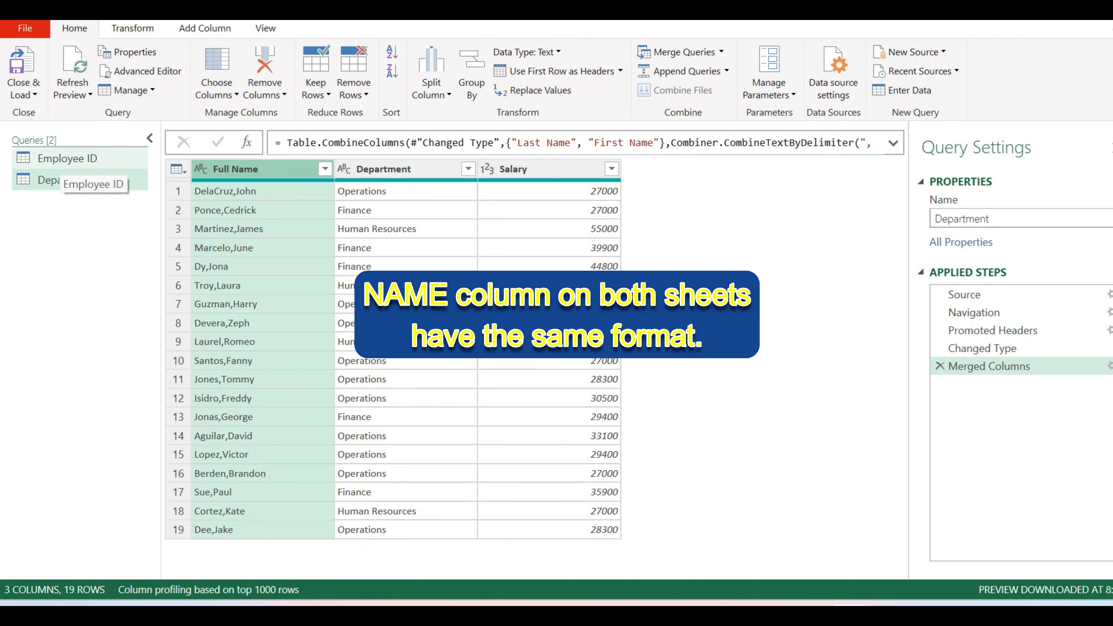
Select the Employee ID and Hired Date columns in the Employee ID query.
click(67, 159)
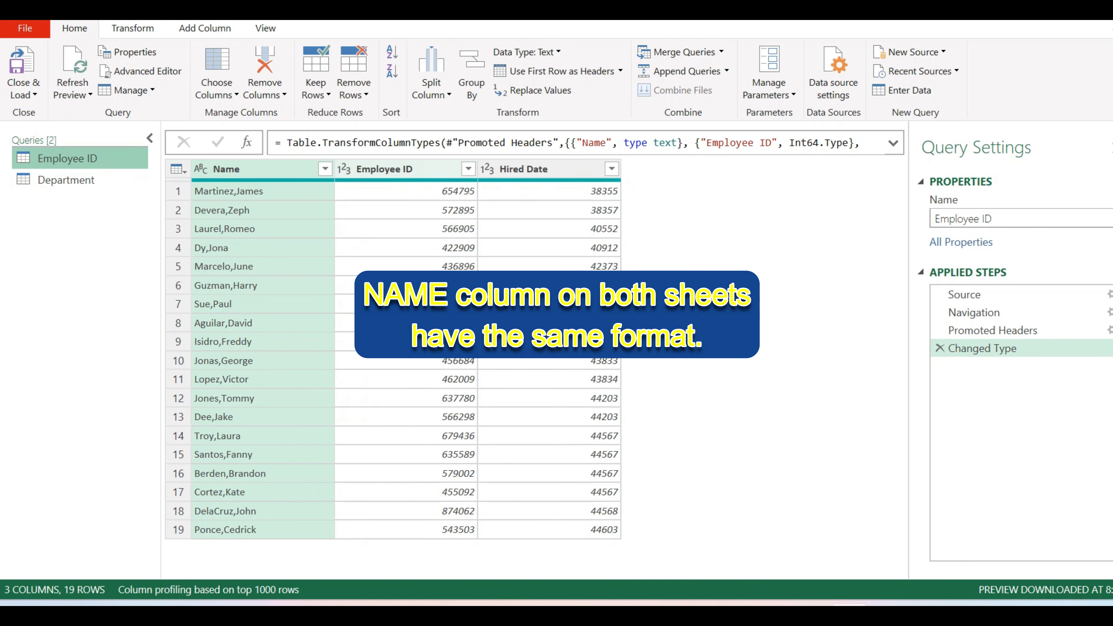
click(391, 170)
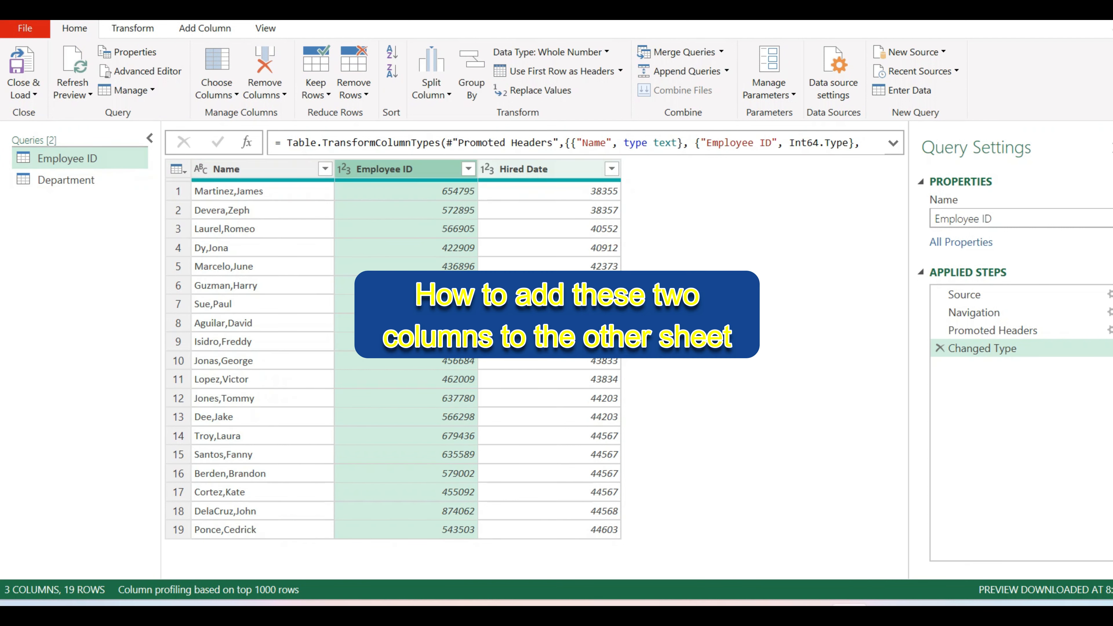
ctrl+click(524, 169)
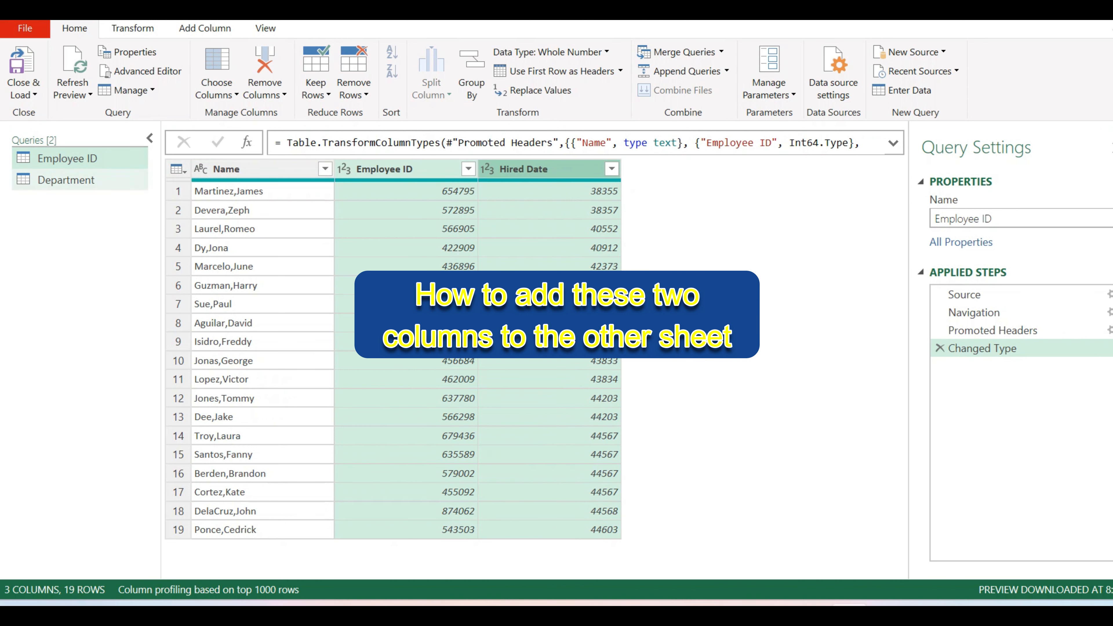
Merge the Department query with the Employee ID query as a new query, matching Full Name to Name with a Left Outer join.
click(53, 180)
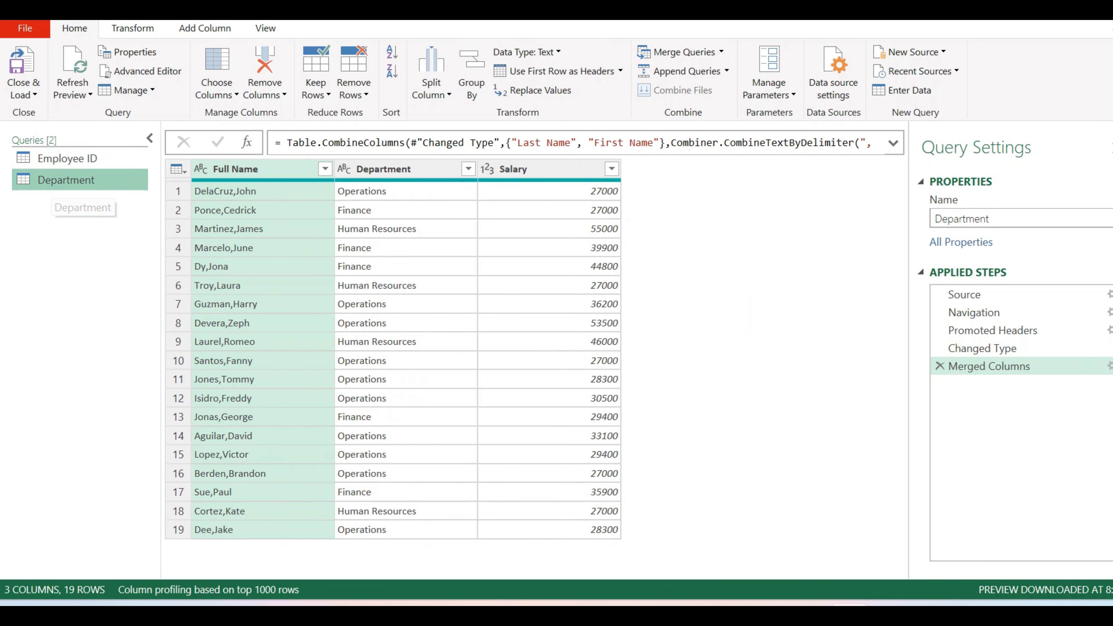
click(721, 51)
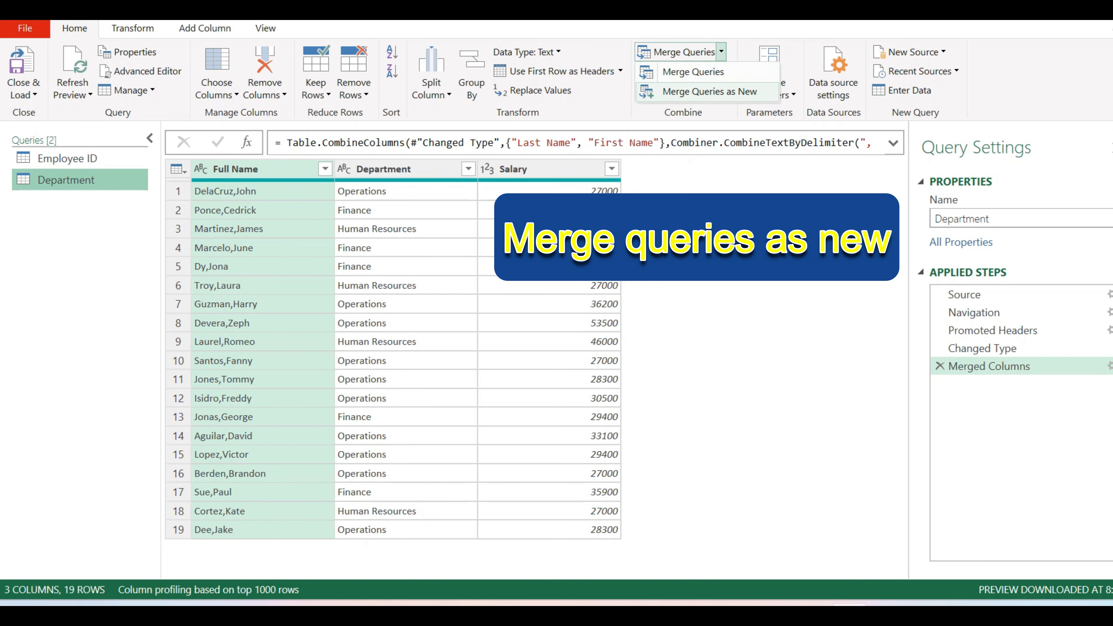
click(709, 92)
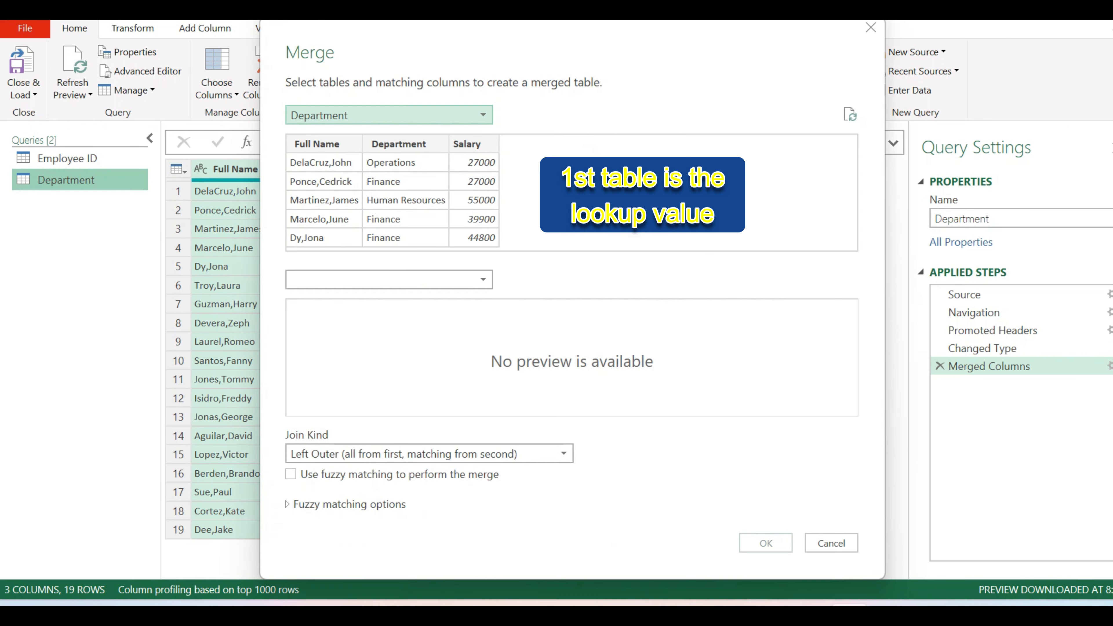
click(317, 144)
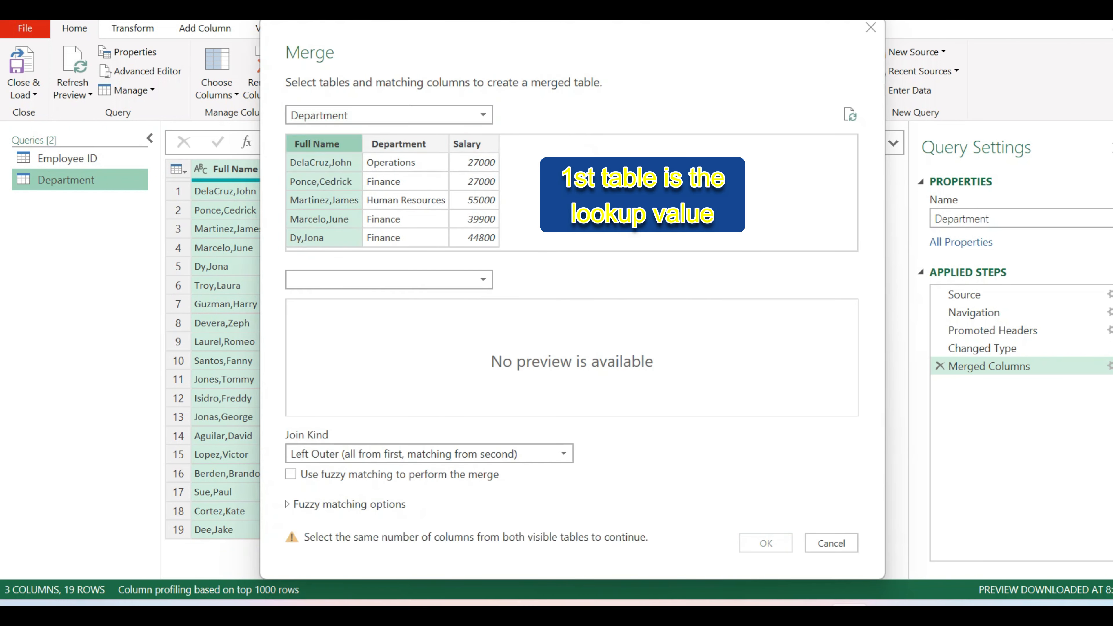
click(483, 279)
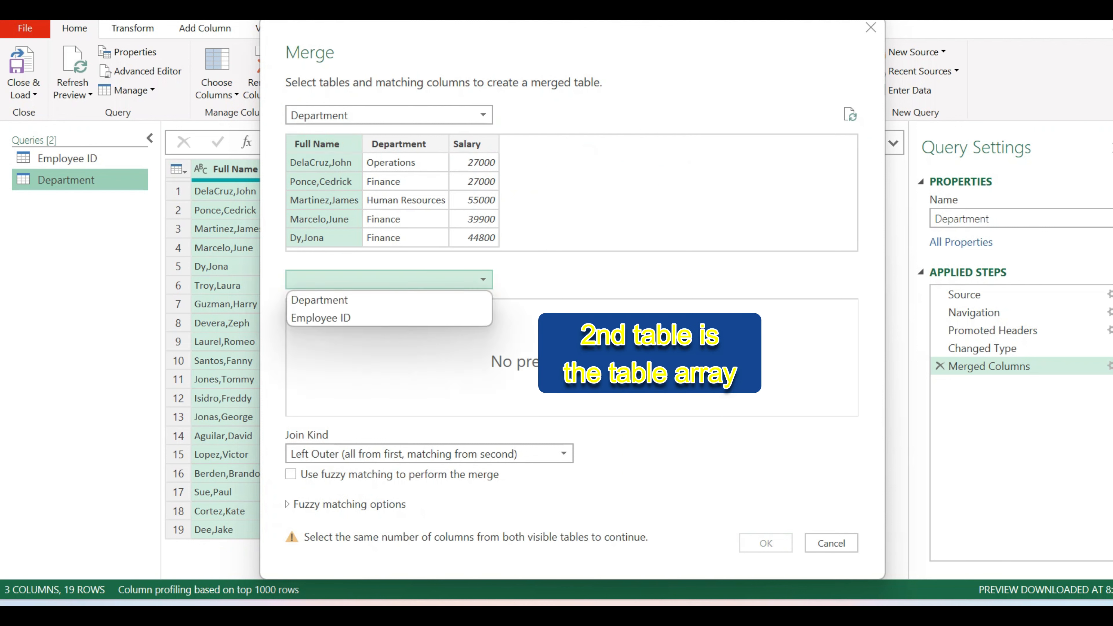
click(321, 318)
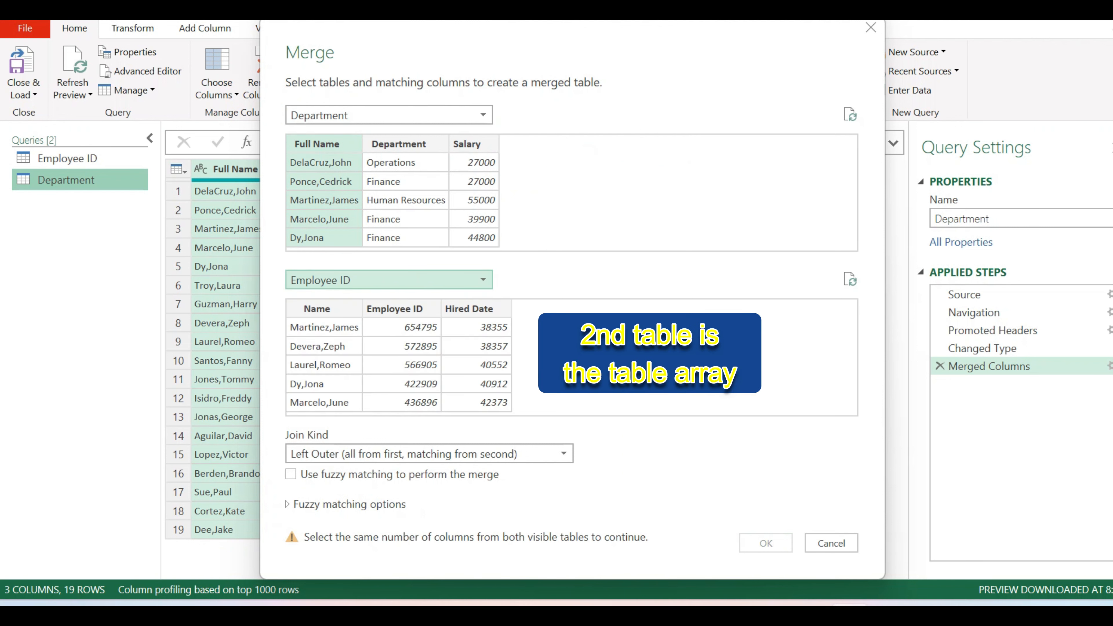
click(317, 309)
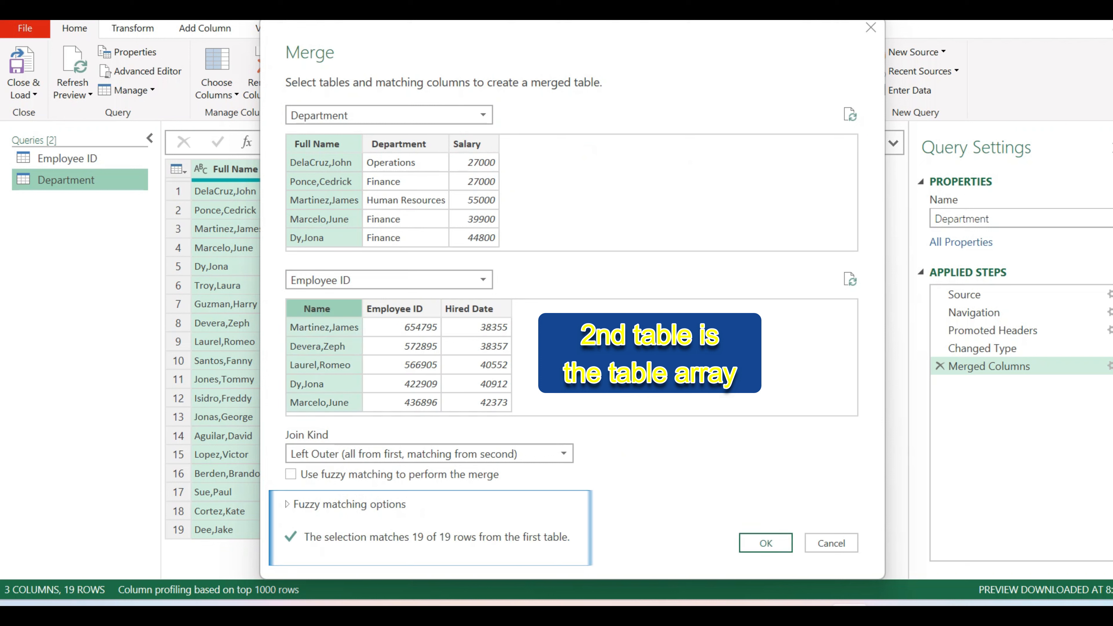
click(766, 544)
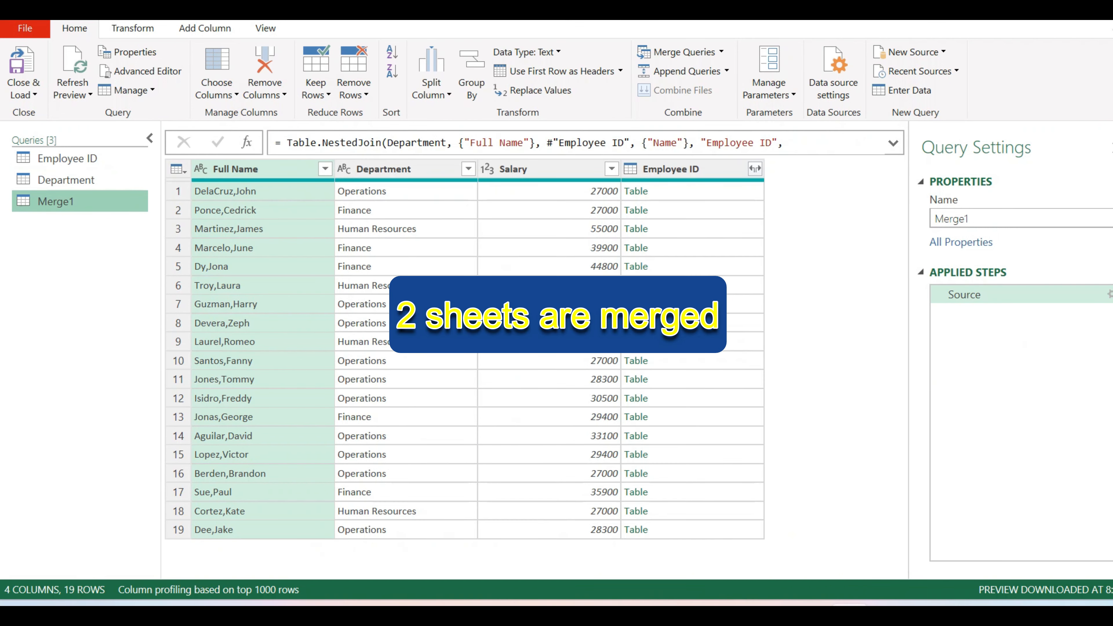
Expand the merged Employee ID table column with only its Employee ID and Hired Date fields included.
click(755, 169)
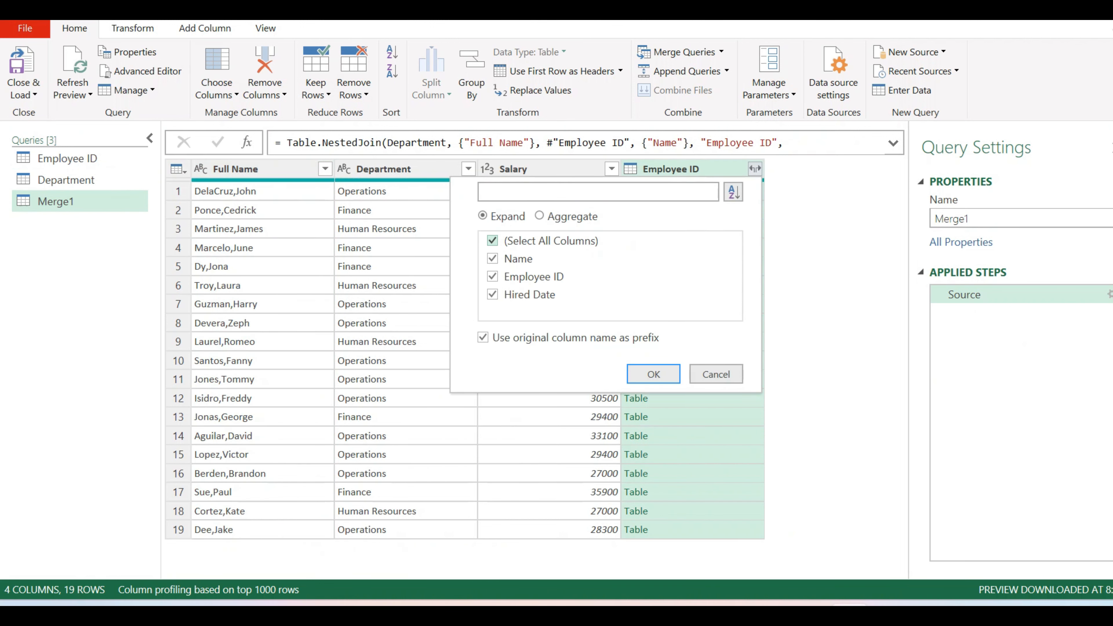
click(492, 241)
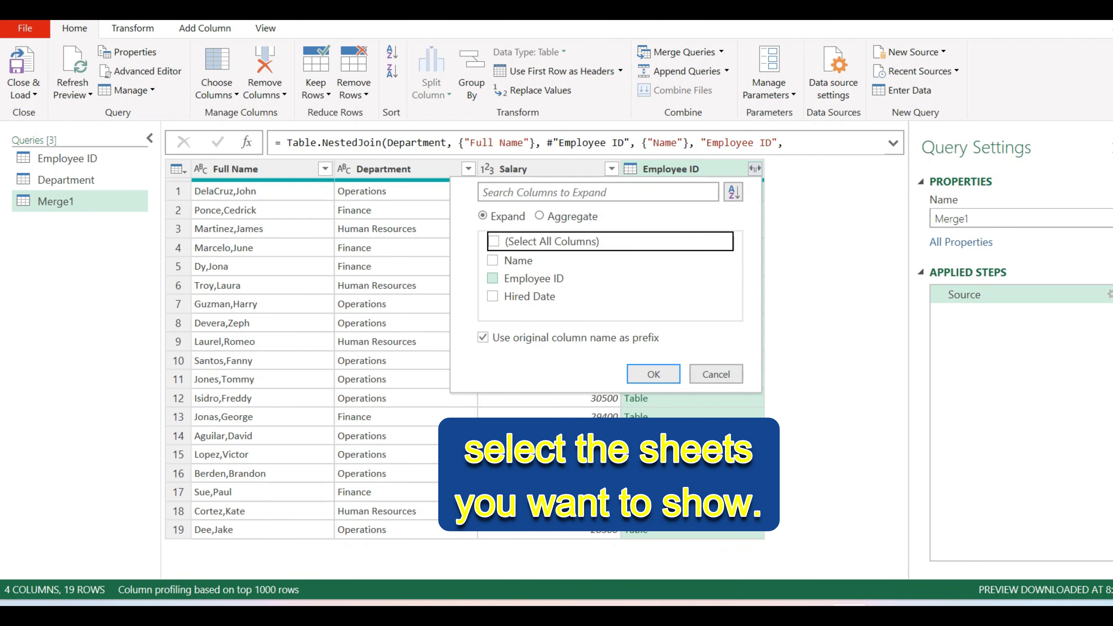
click(493, 278)
click(493, 296)
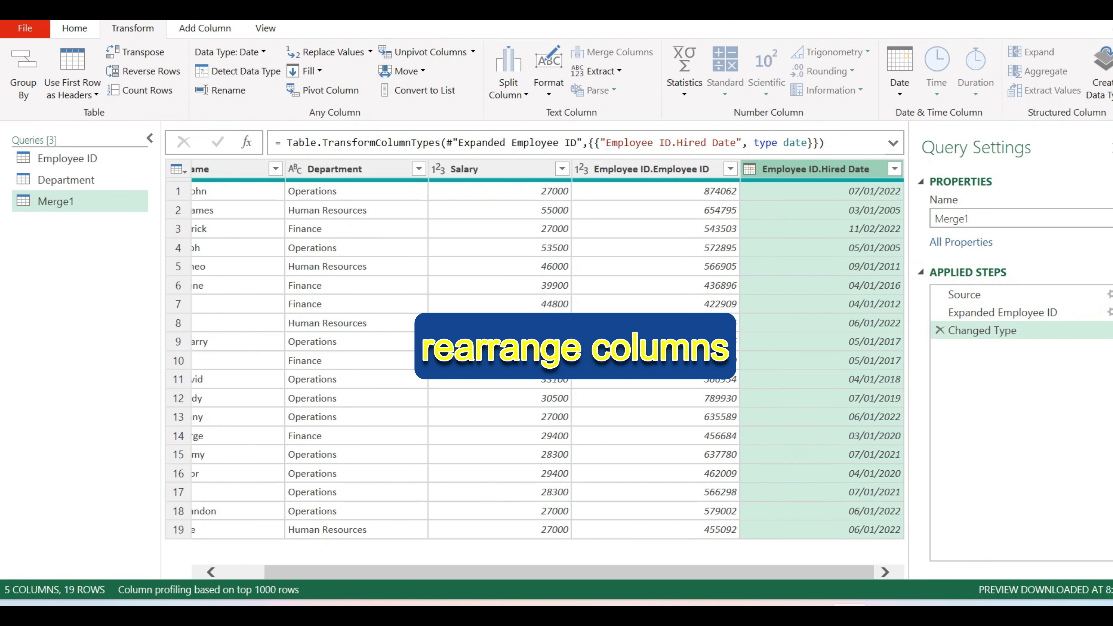
Move the Employee ID.Employee ID column in front of the Full Name column in the Merge1 query.
drag(648, 169, 164, 169)
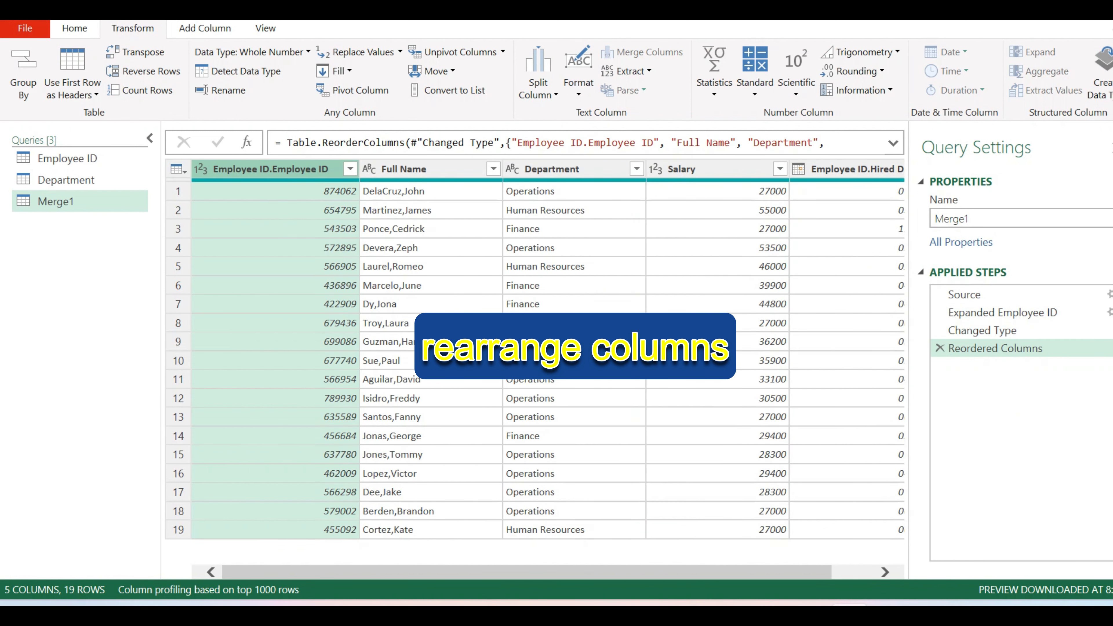
drag(554, 572, 569, 572)
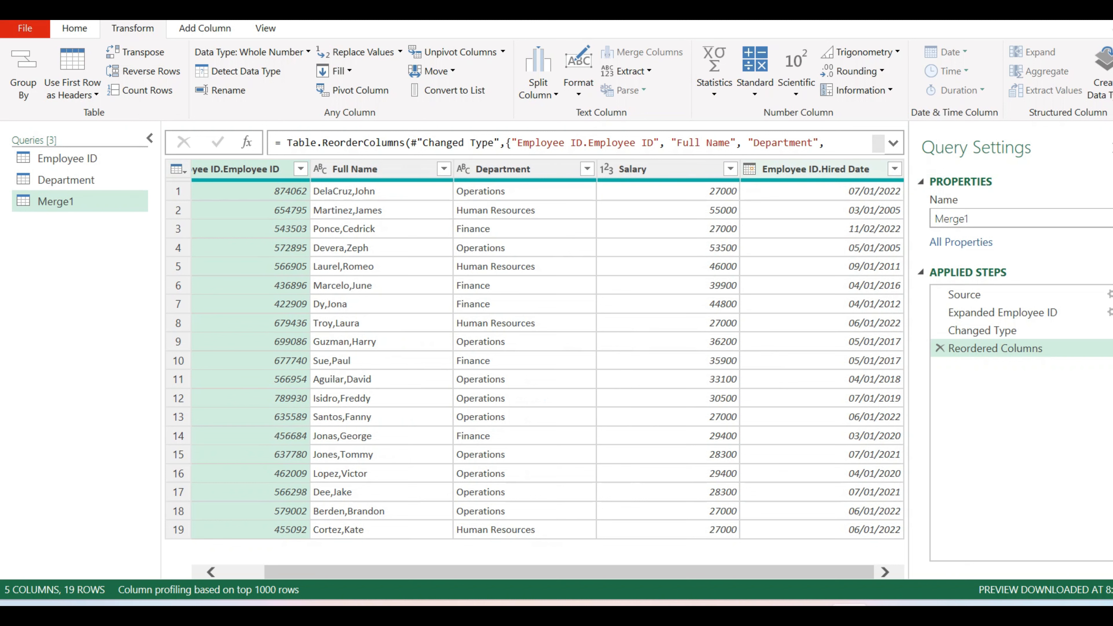
Add a new column with the name of the month taken from the Employee ID.Hired Date column.
click(845, 169)
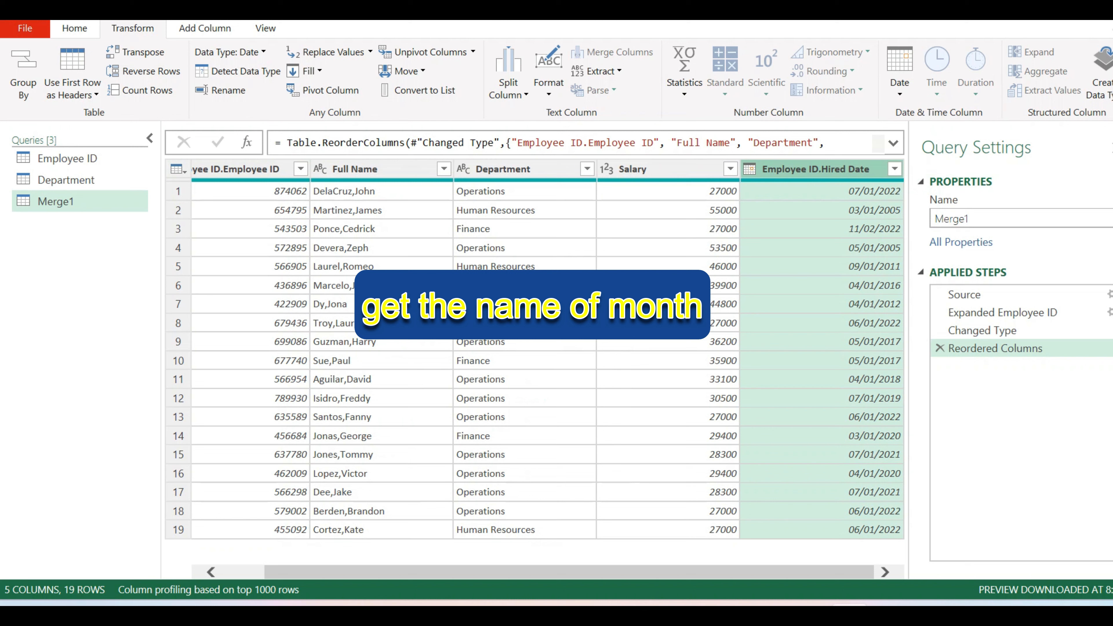
click(204, 29)
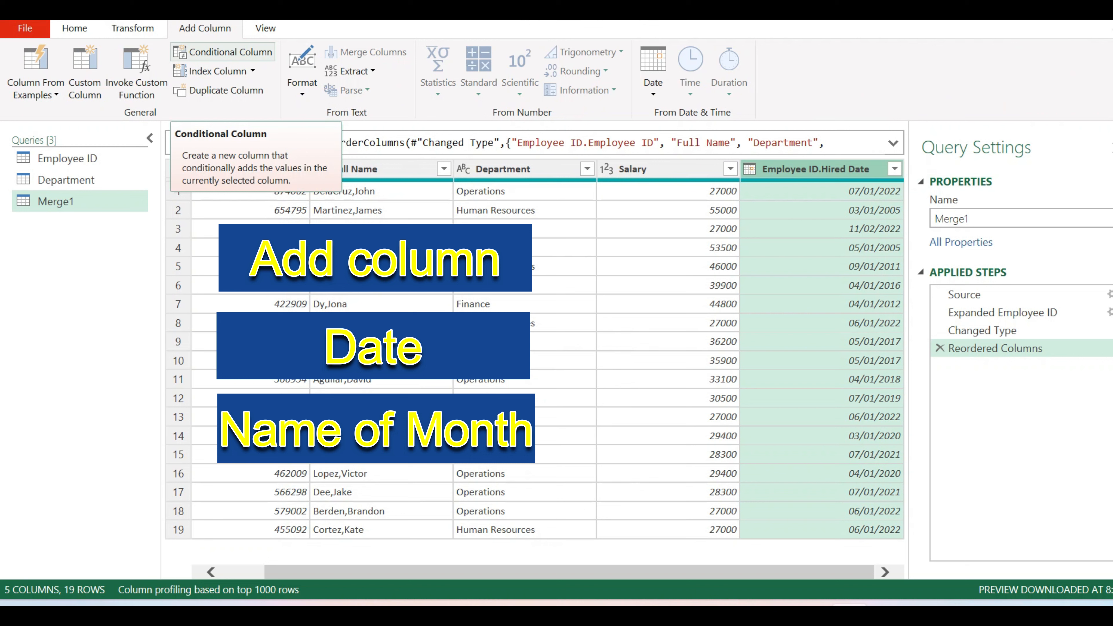
click(653, 70)
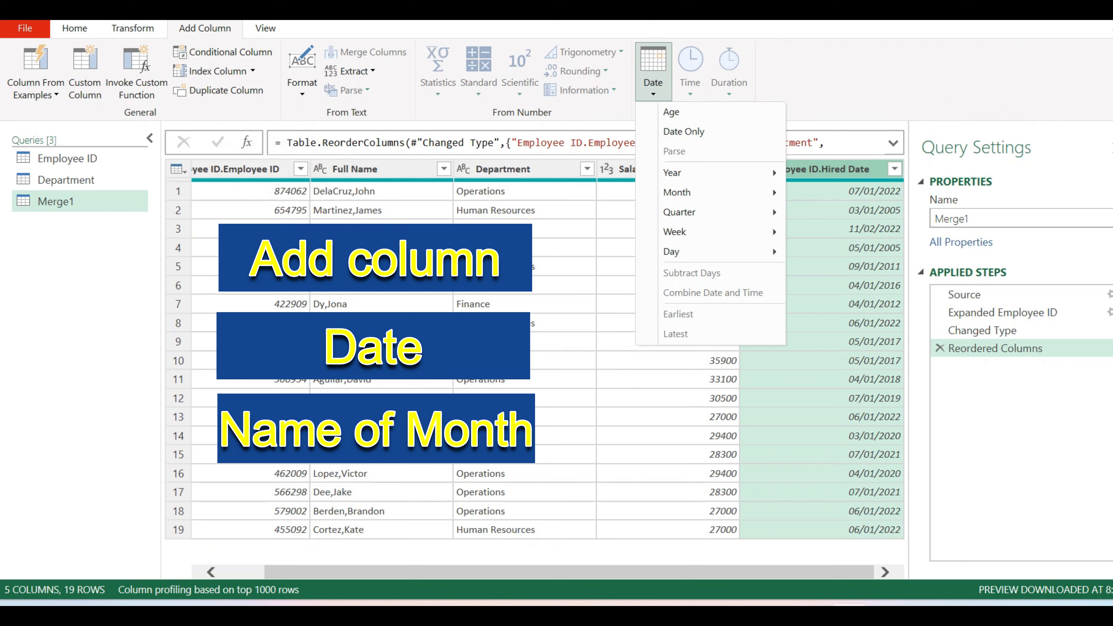
mouse_move(677, 193)
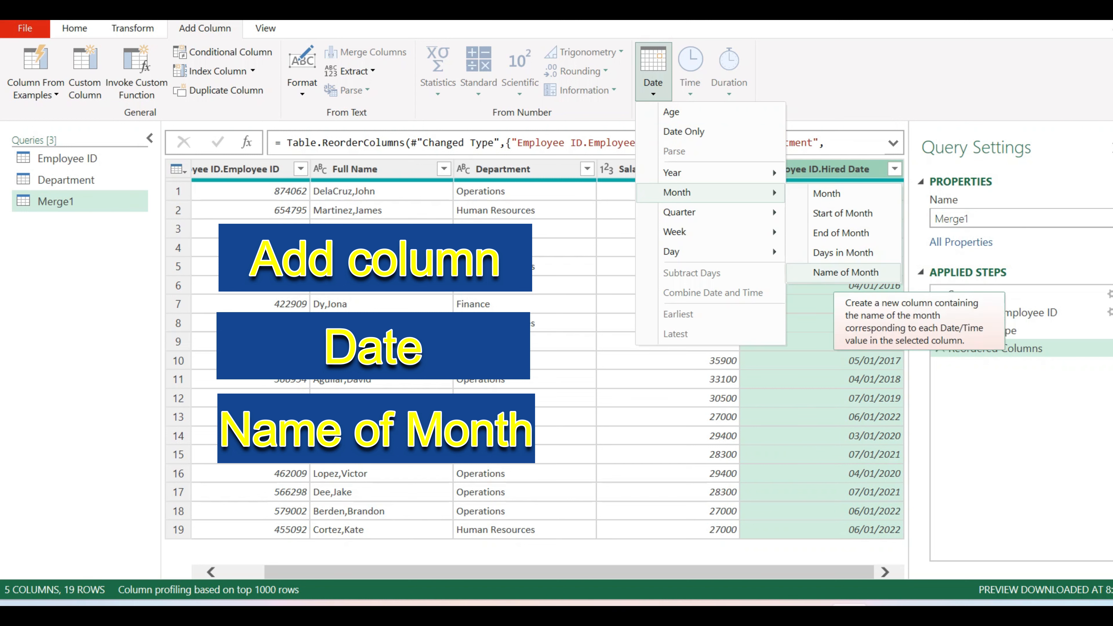
click(845, 273)
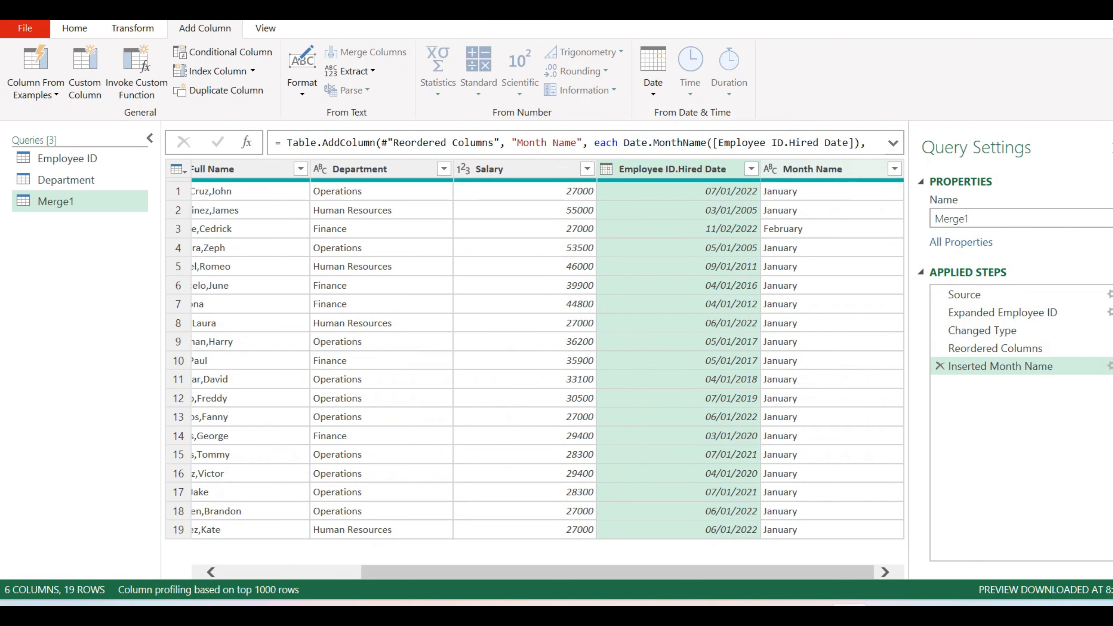
click(812, 169)
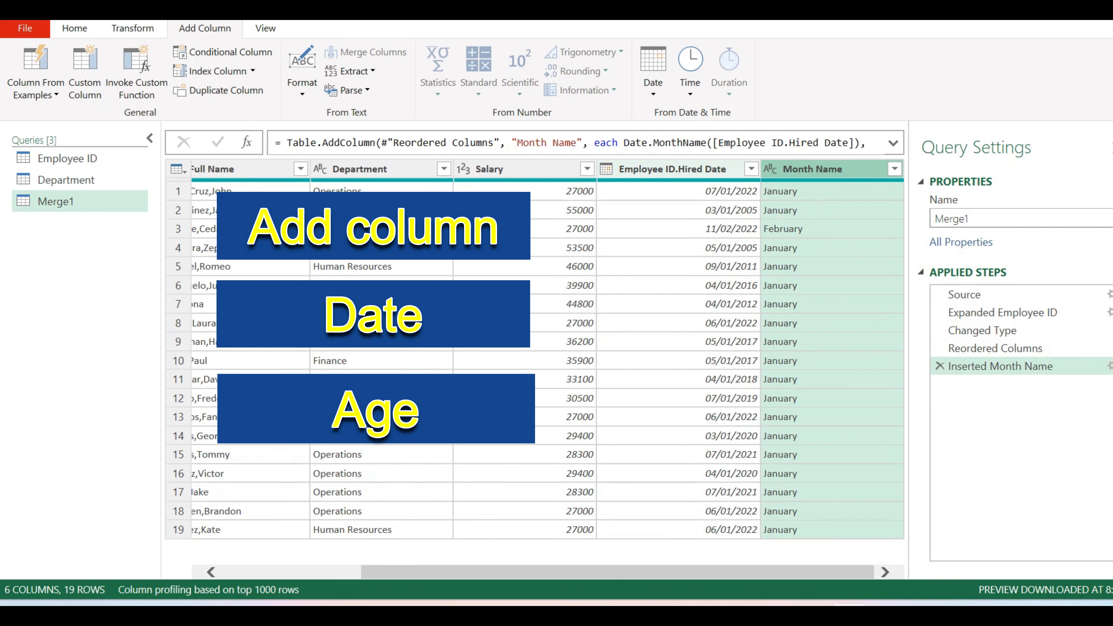
Add a new column with the age calculated from the Employee ID.Hired Date column.
click(672, 170)
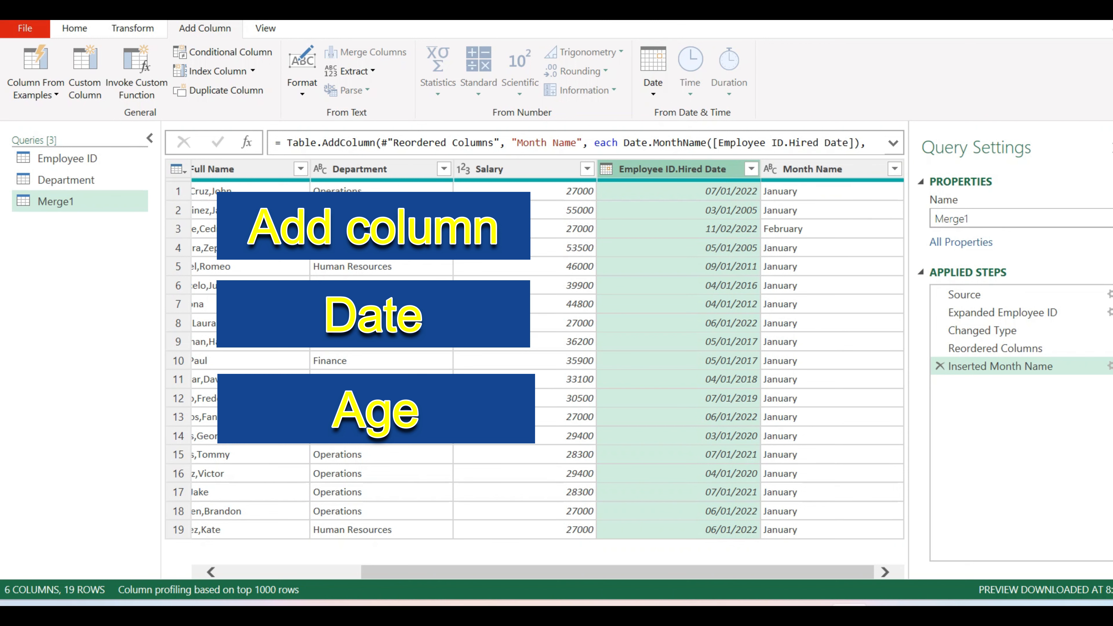
click(653, 70)
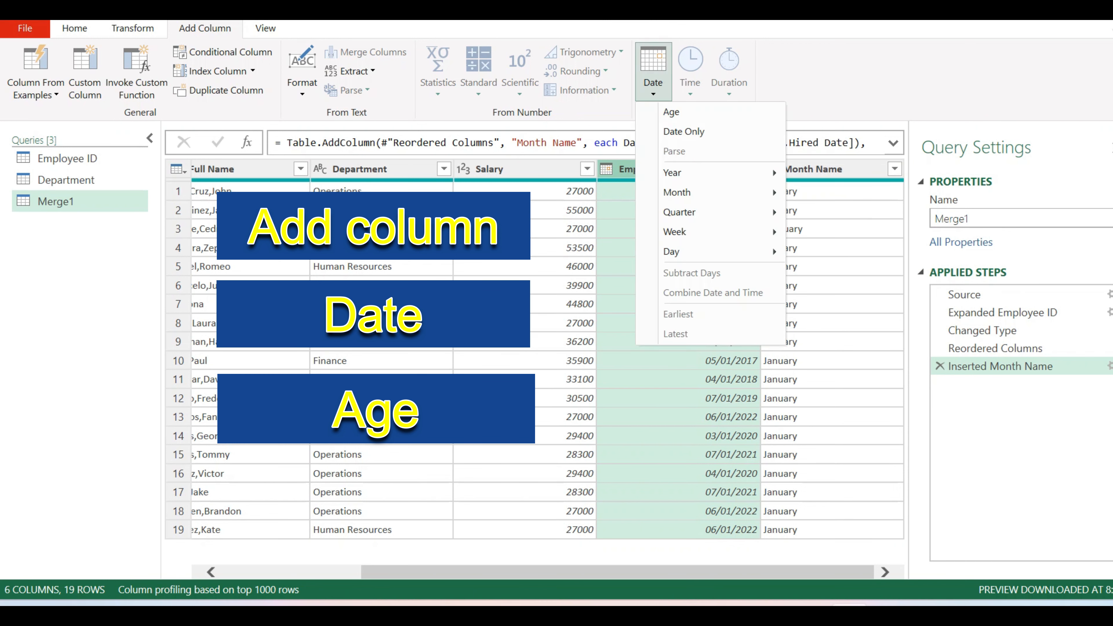
click(671, 112)
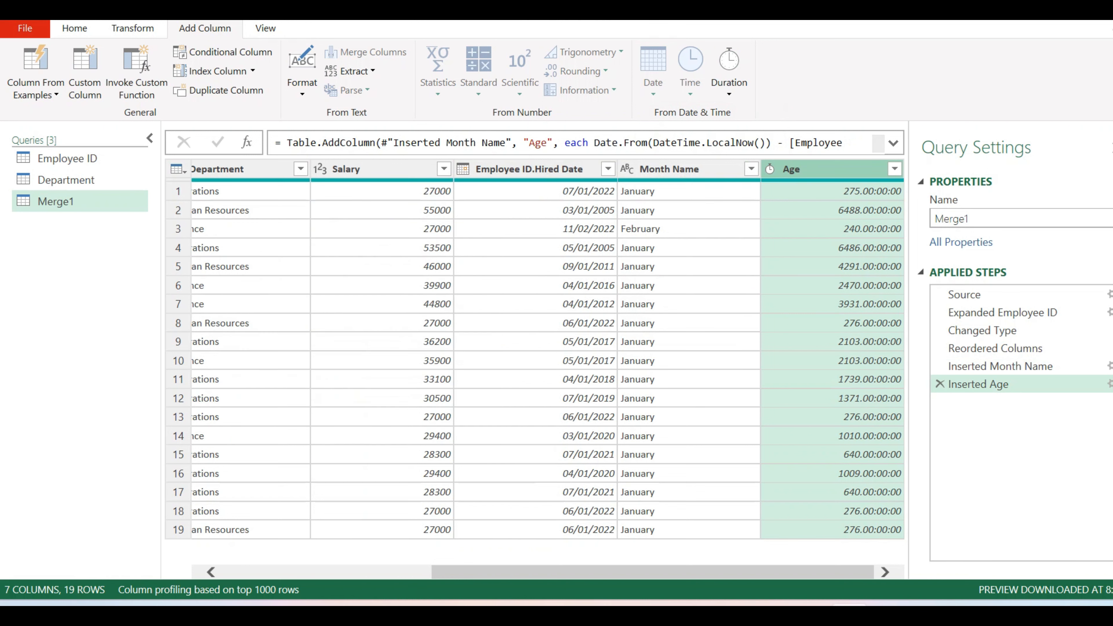
Transform the Age column's durations into total years.
click(132, 28)
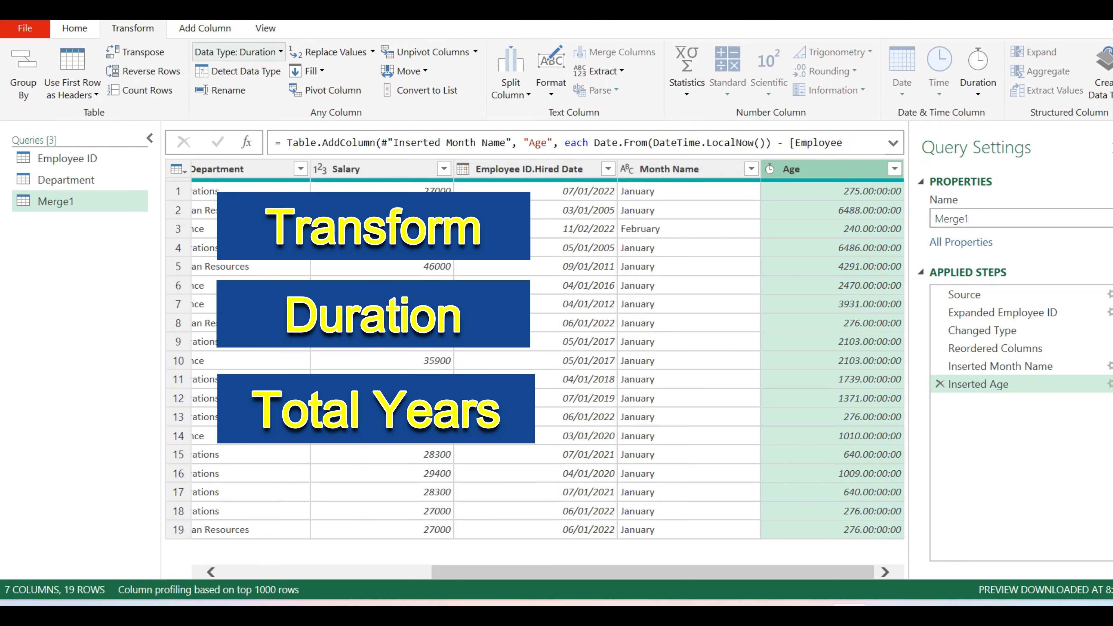
click(978, 70)
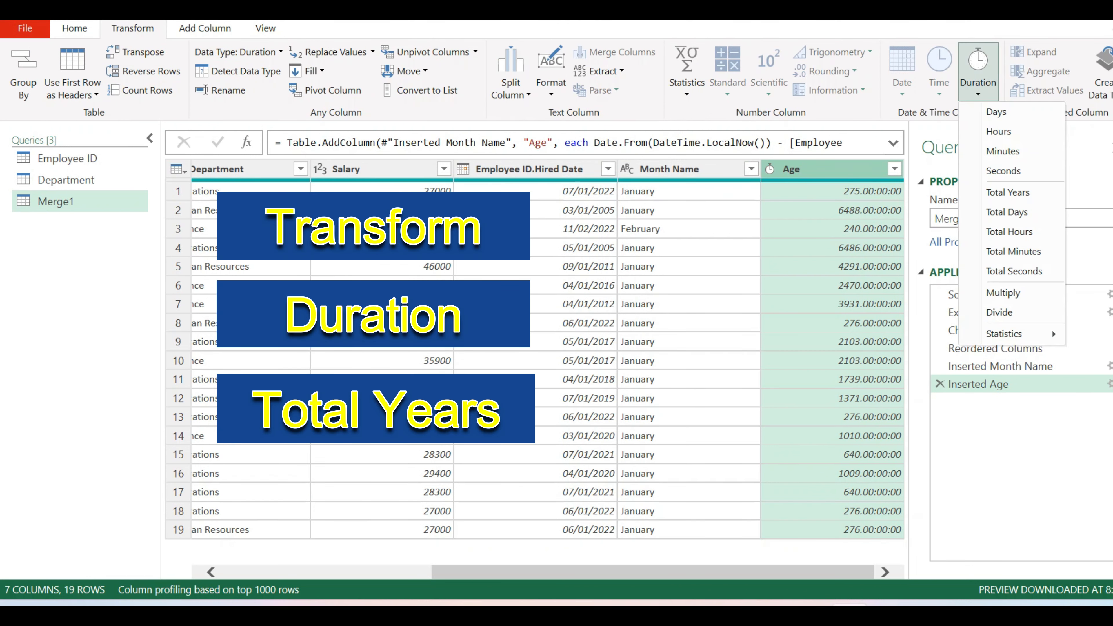
click(1008, 192)
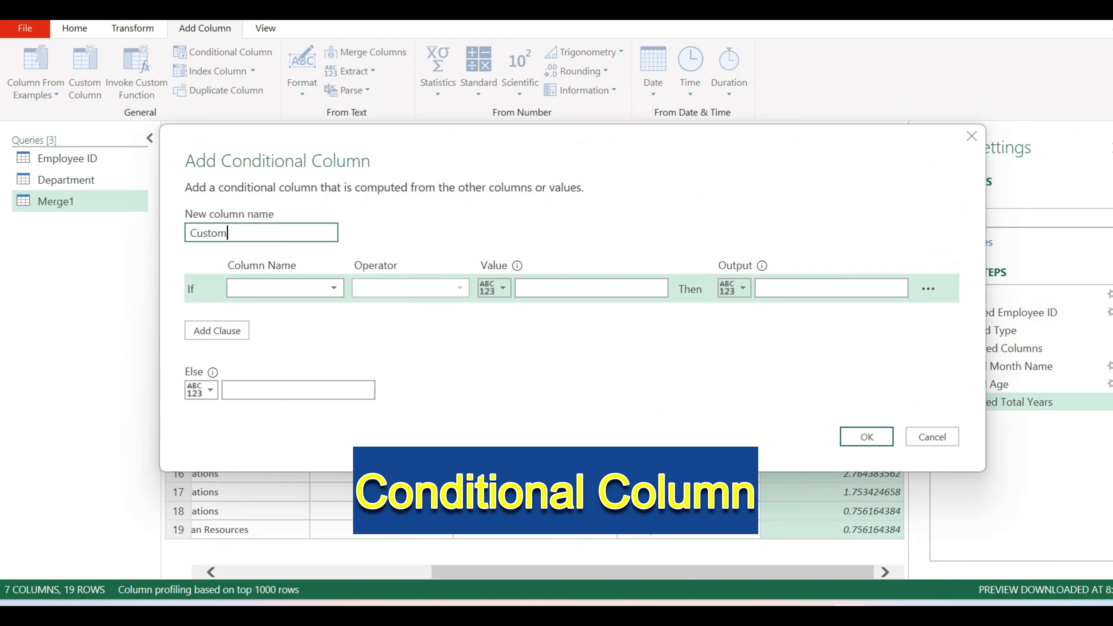
Name the new conditional column Status and set its condition to Age is greater than or equal to 5.
double_click(208, 233)
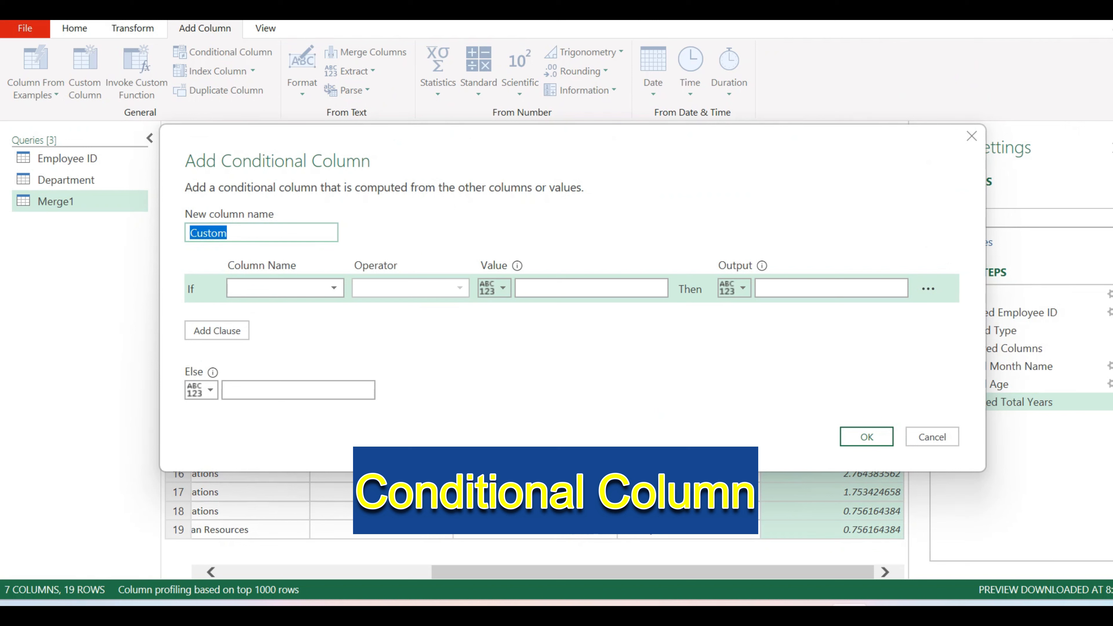
text(Status)
click(333, 288)
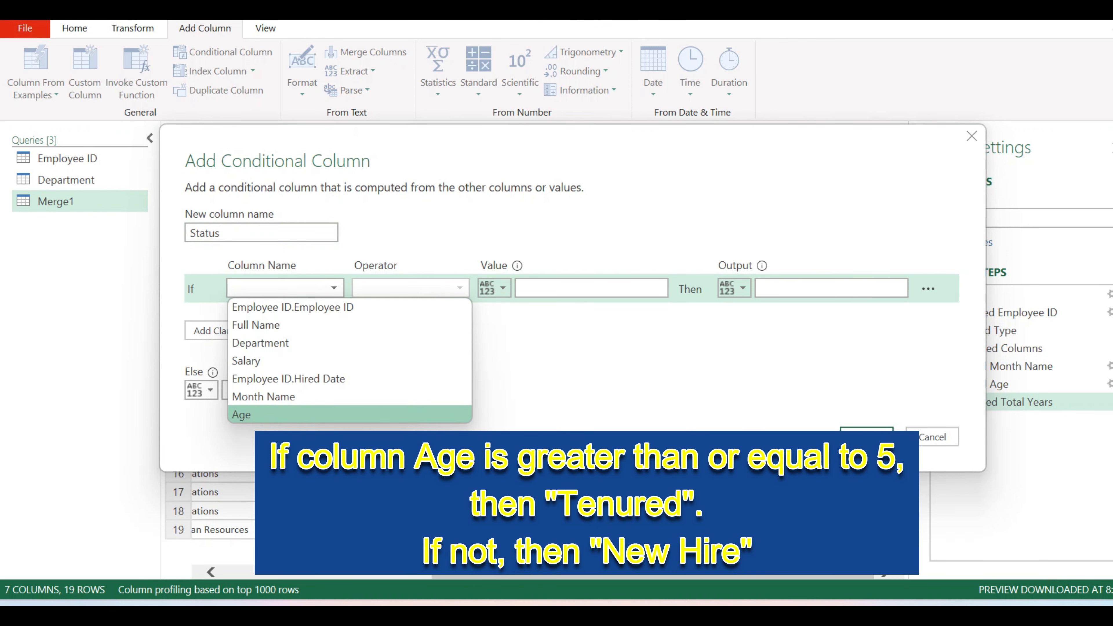
click(263, 415)
click(459, 288)
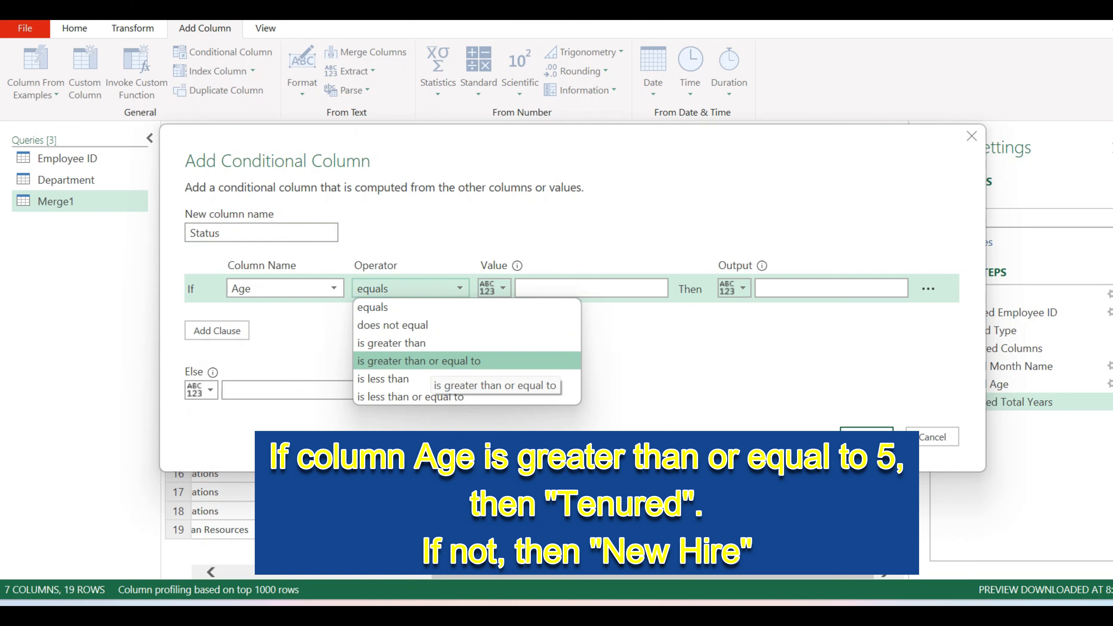
click(430, 362)
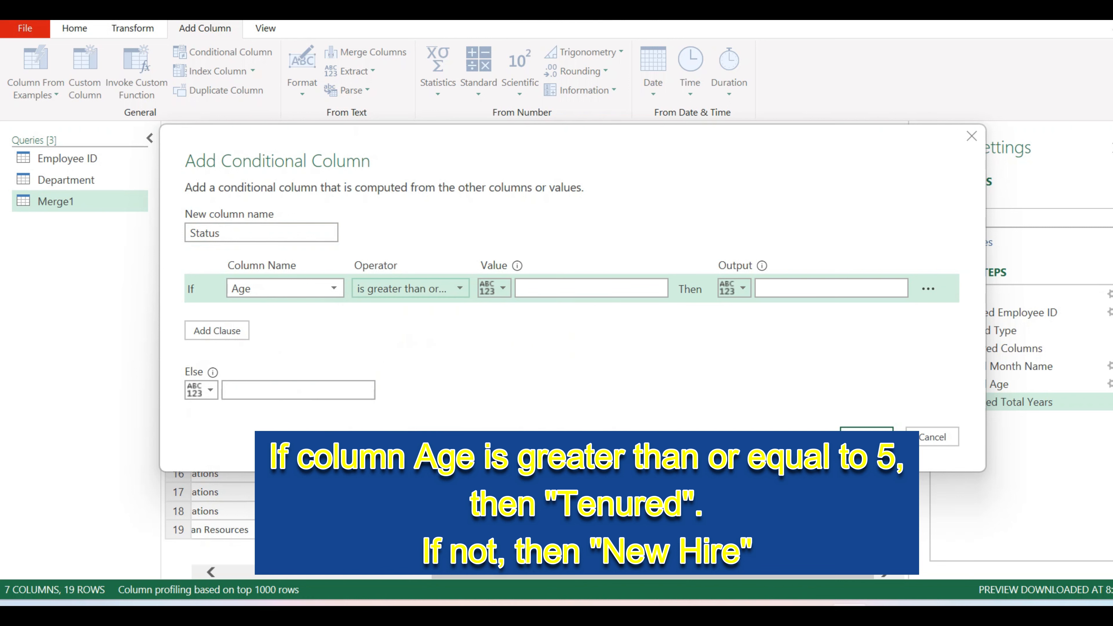
click(570, 289)
text(5)
Set the condition's output to Tenured and the else value to New Hire, and create the Status column.
click(815, 288)
text(Tenured)
click(298, 390)
text(New Hire)
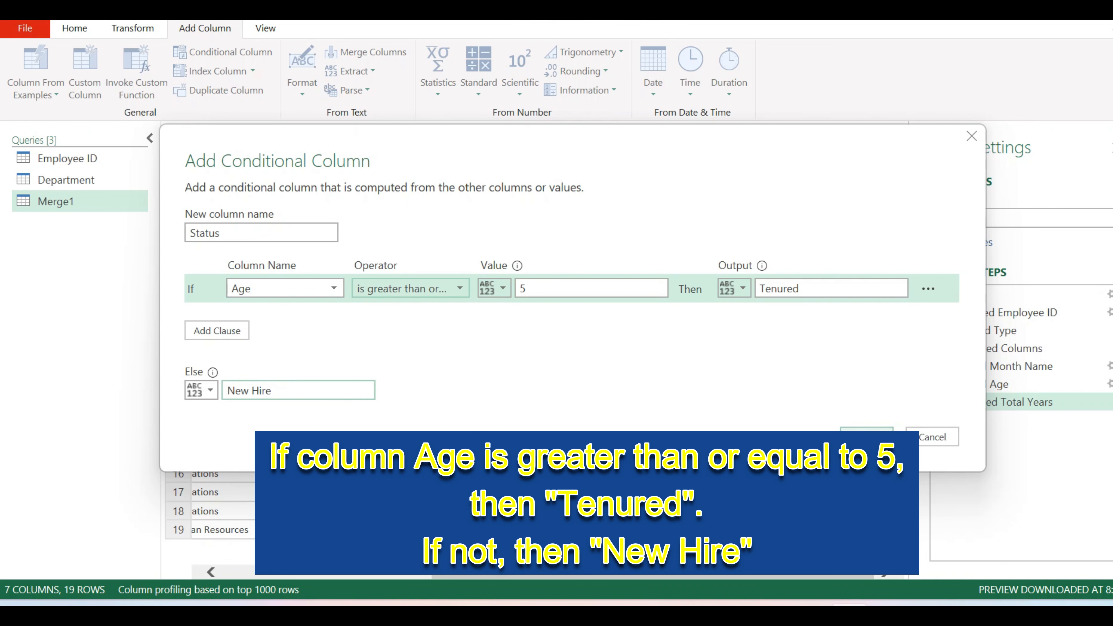
key(Return)
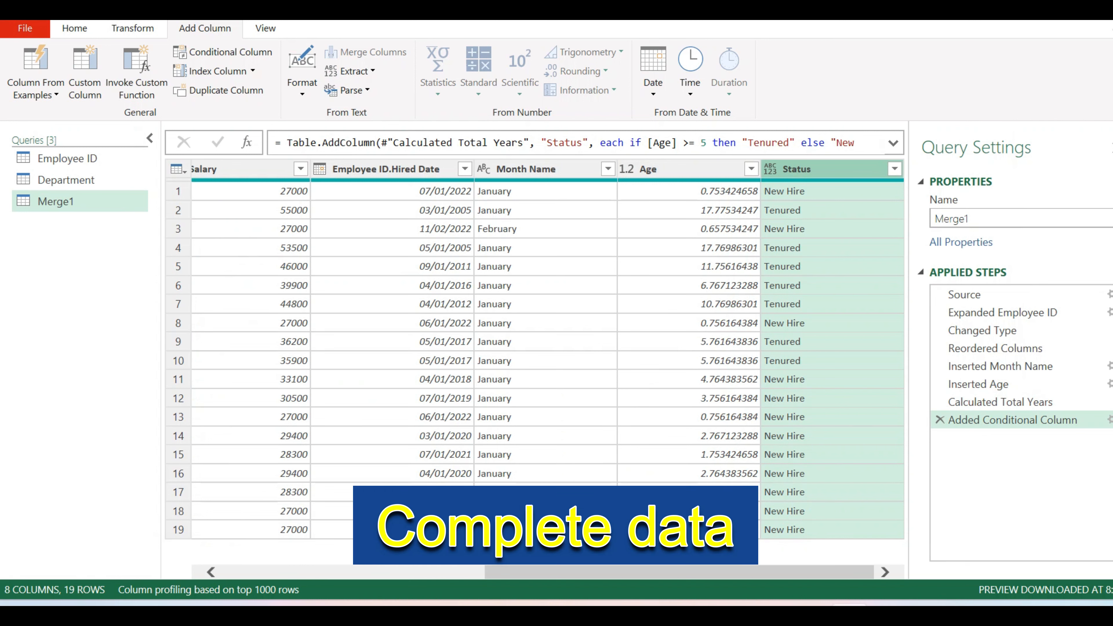
Close the query editor and load the Merge1 query as a table into the existing worksheet at cell A1.
click(831, 191)
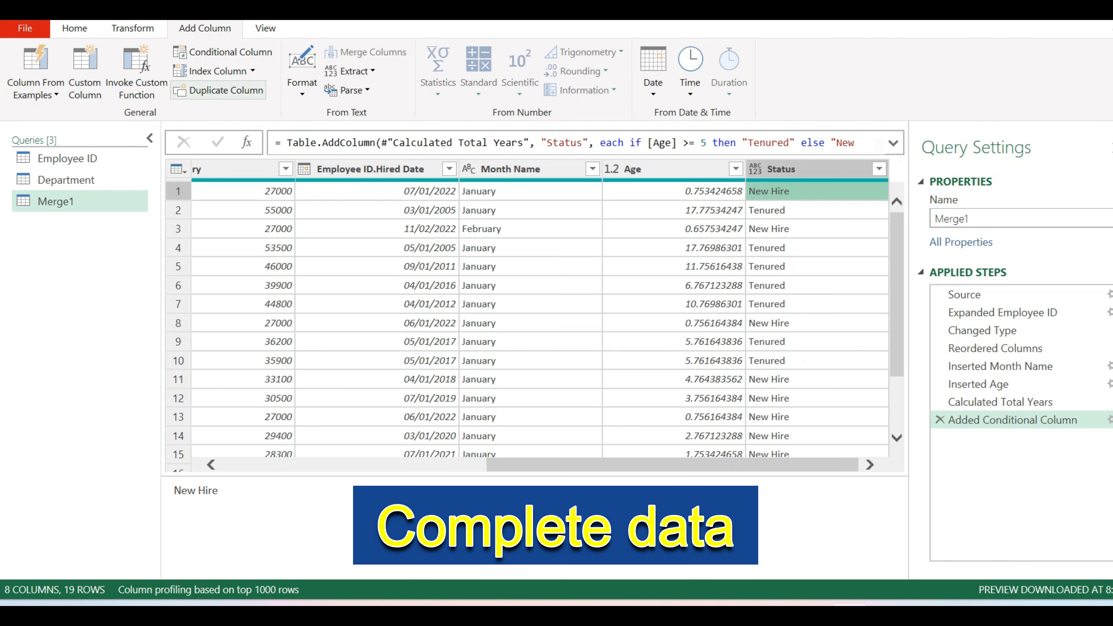
click(74, 29)
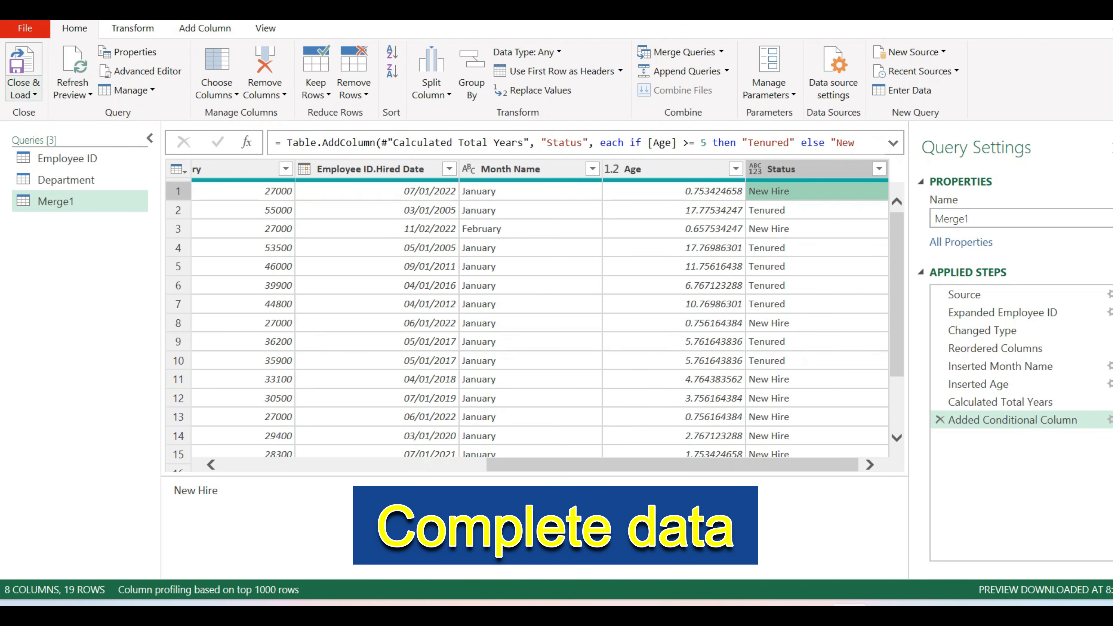
mouse_move(672, 464)
mouse_down()
mouse_move(408, 465)
mouse_move(673, 465)
mouse_up()
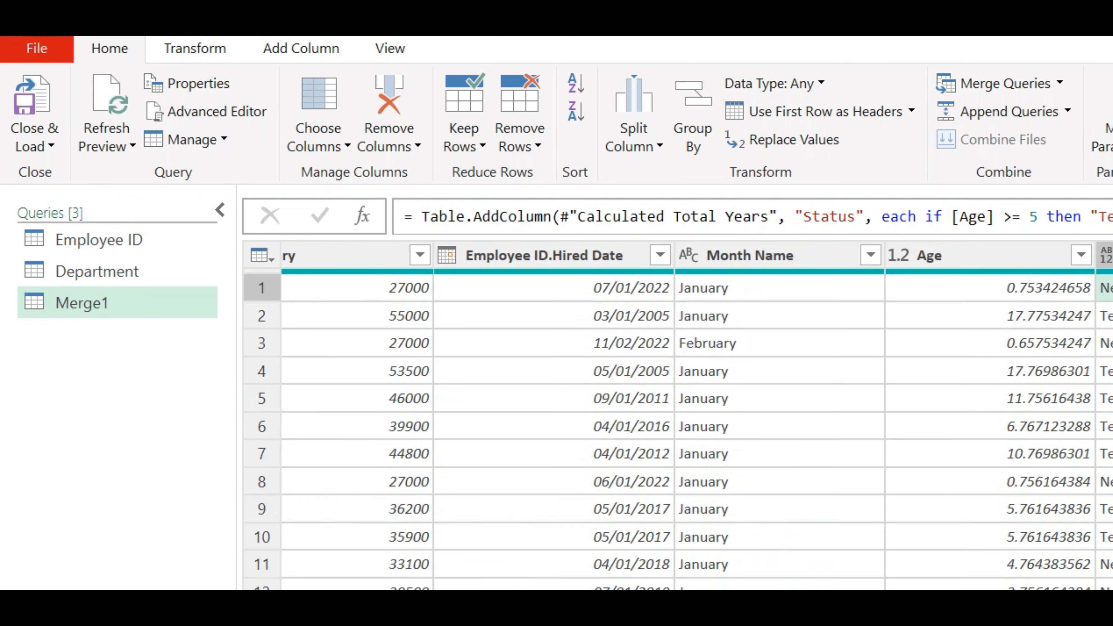
click(24, 93)
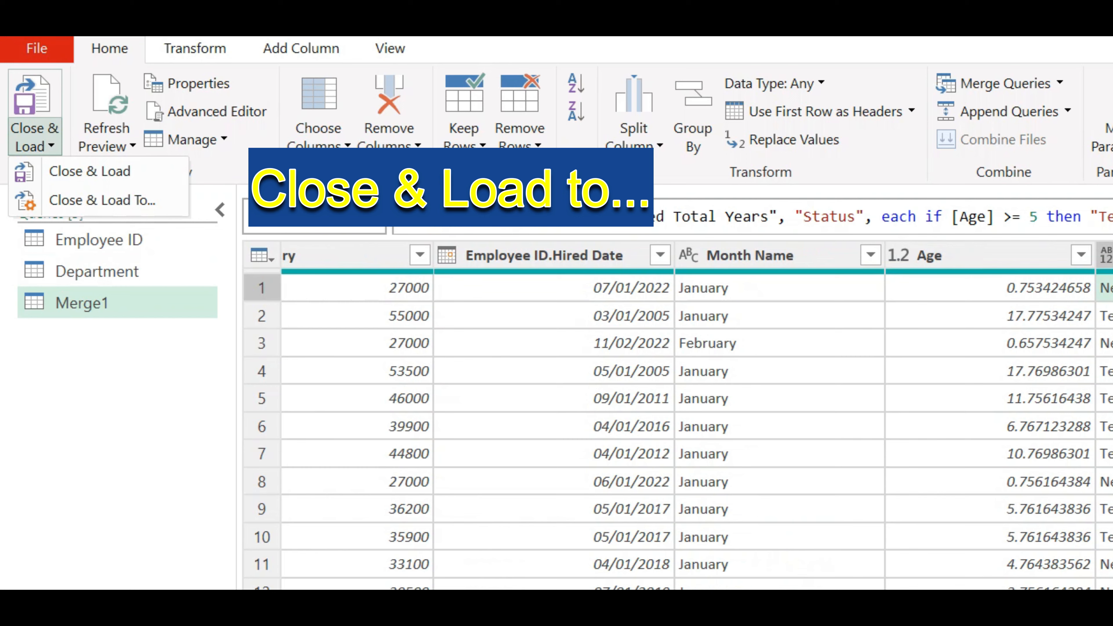
click(101, 200)
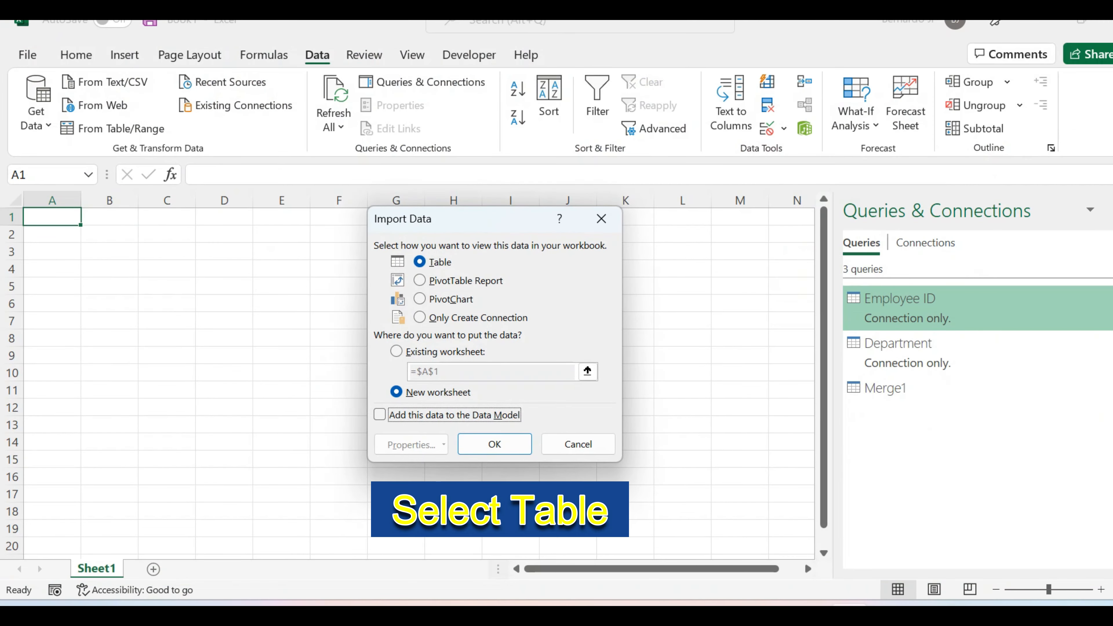
click(396, 352)
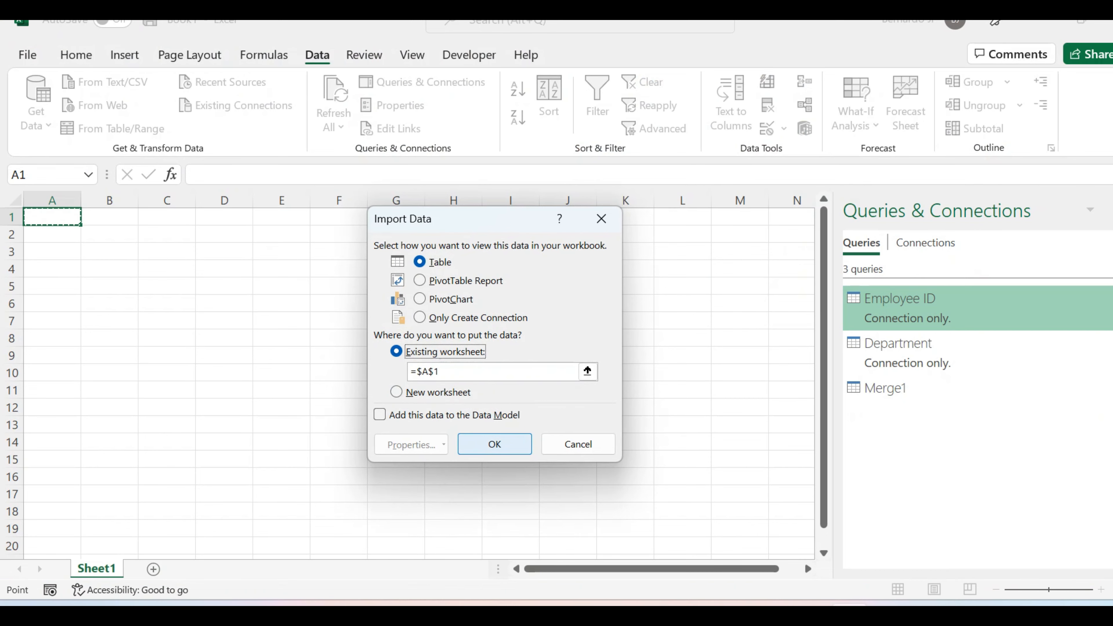
click(494, 444)
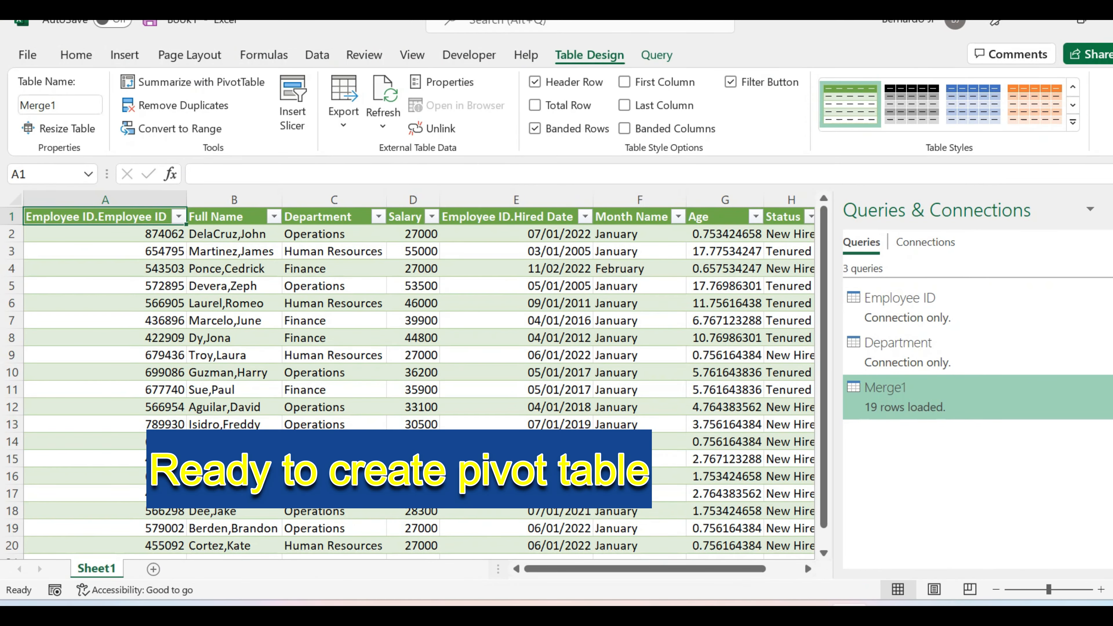
scroll(418, 377, right, 1)
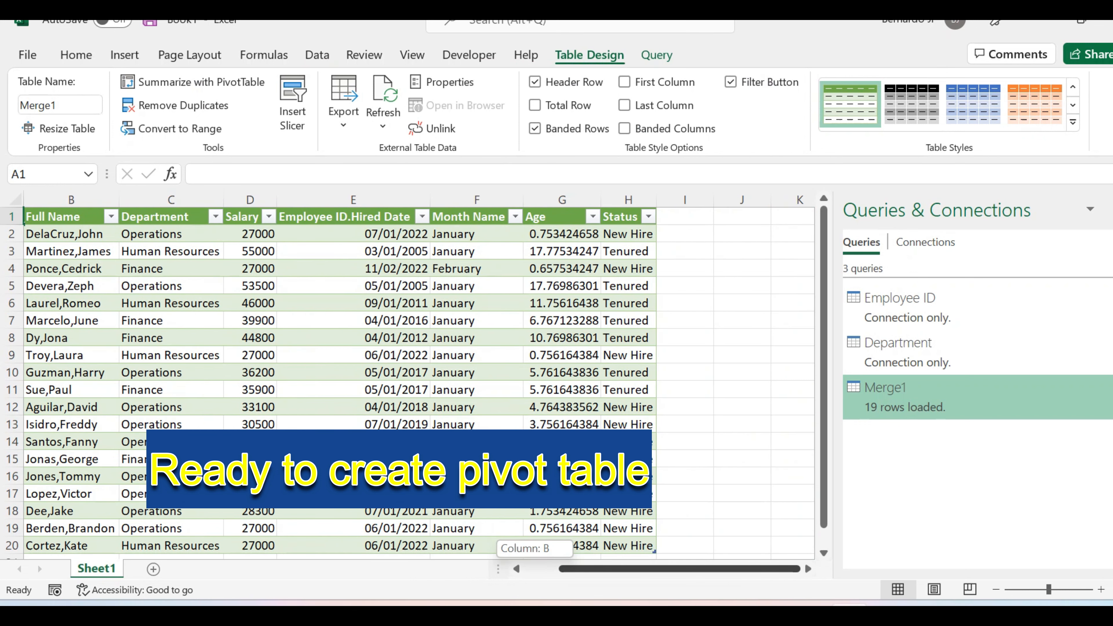
scroll(419, 377, left, 1)
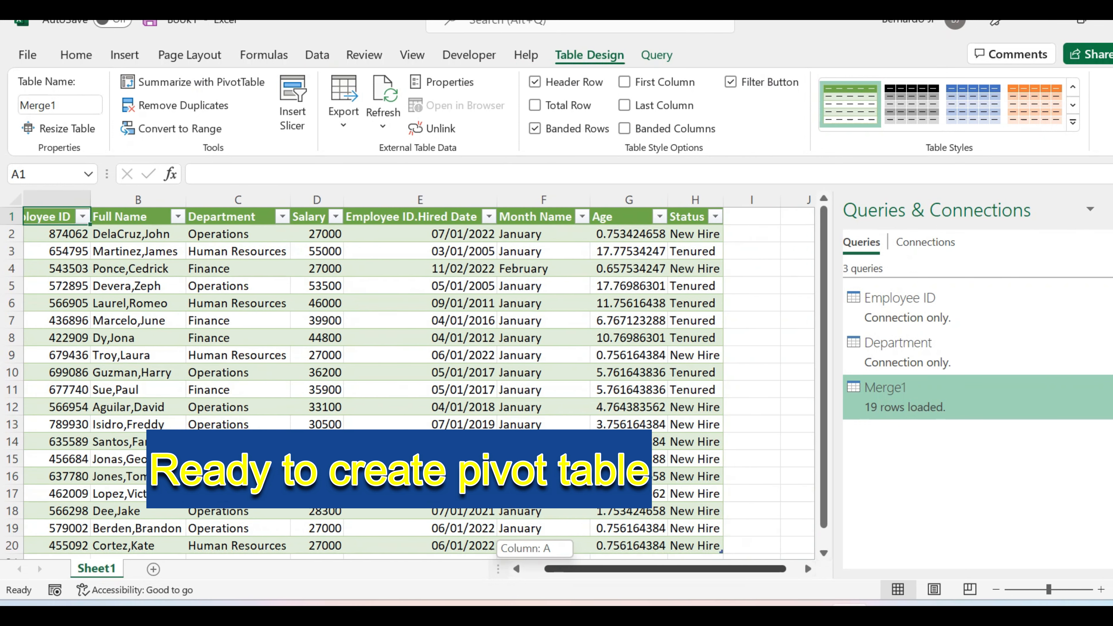
scroll(418, 377, right, 1)
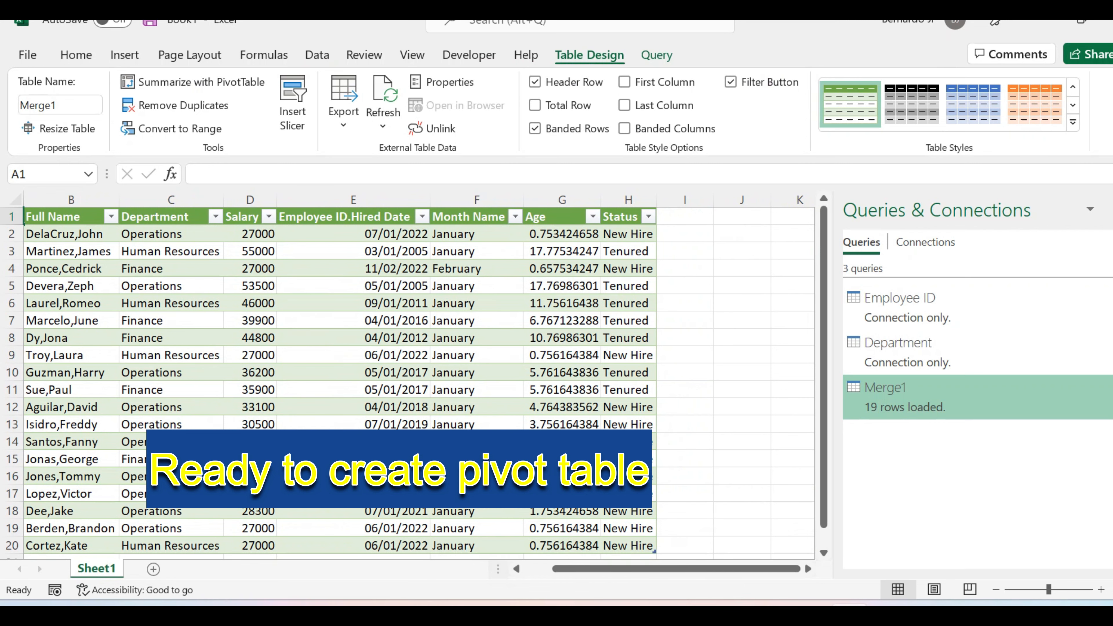